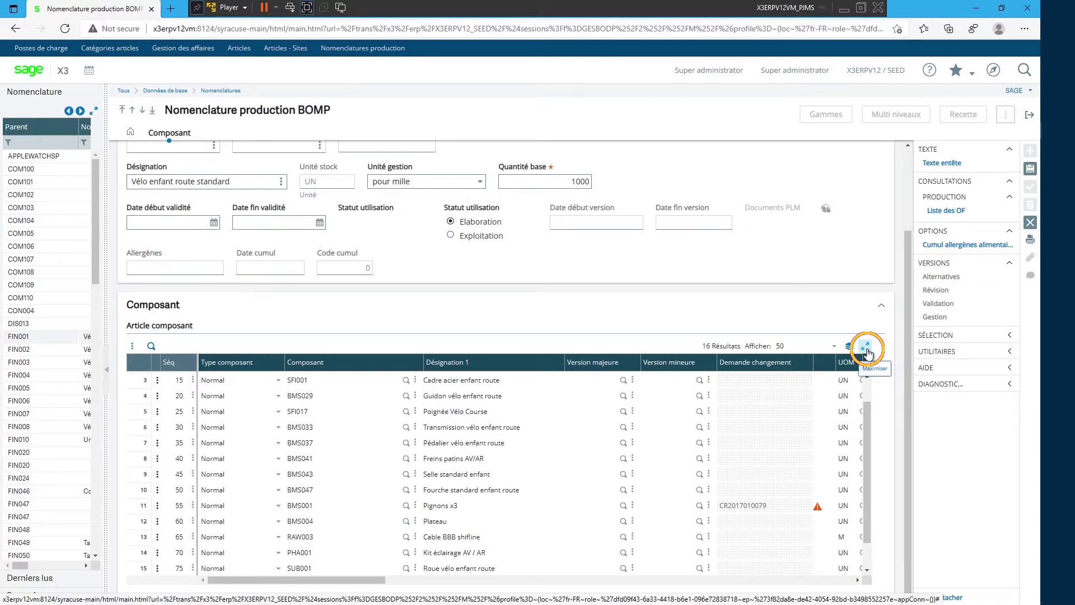
- Examine the full component list of the bill of materials in the enlarged table, including its quantity columns
{"action": "left_click", "coordinate": [865, 348]}
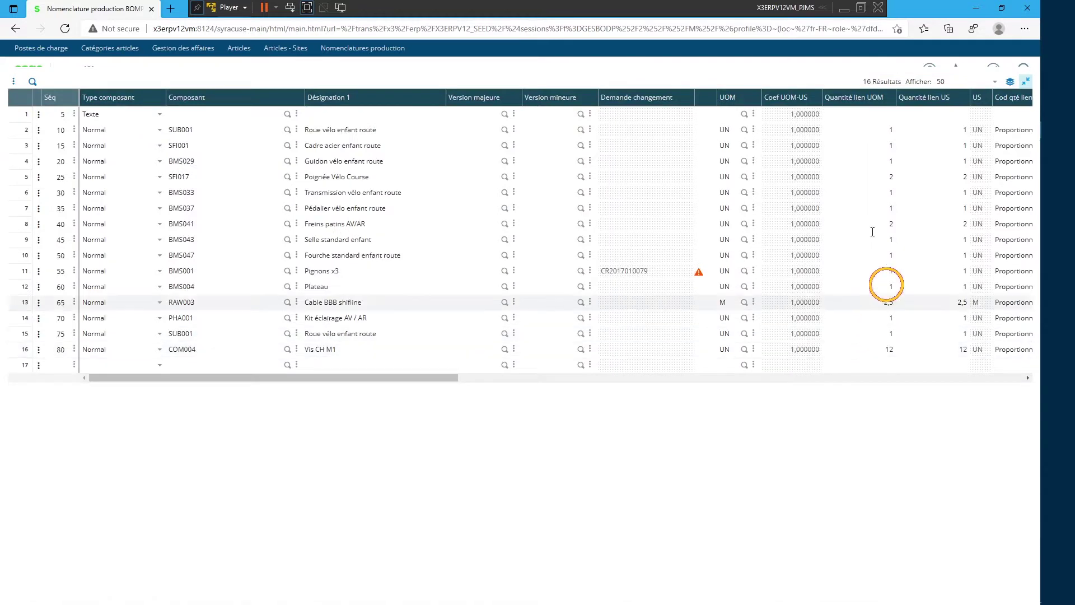
{"action": "left_click_drag", "start_coordinate": [257, 378], "coordinate": [215, 381]}
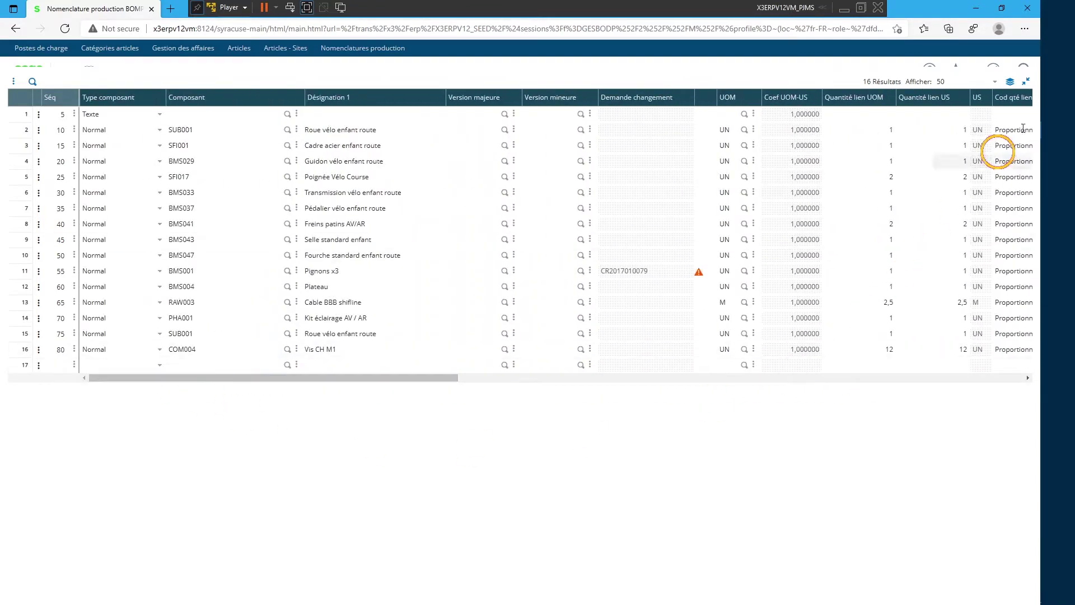
{"action": "left_click", "coordinate": [1026, 83]}
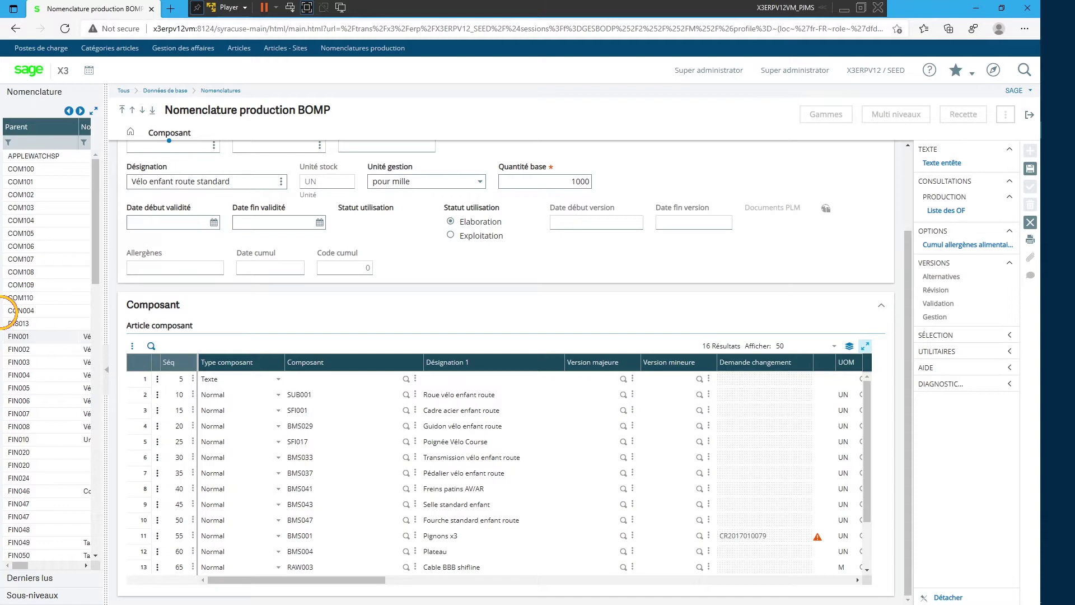
{"action": "left_click_drag", "start_coordinate": [868, 415], "coordinate": [871, 492]}
{"action": "left_click", "coordinate": [178, 567]}
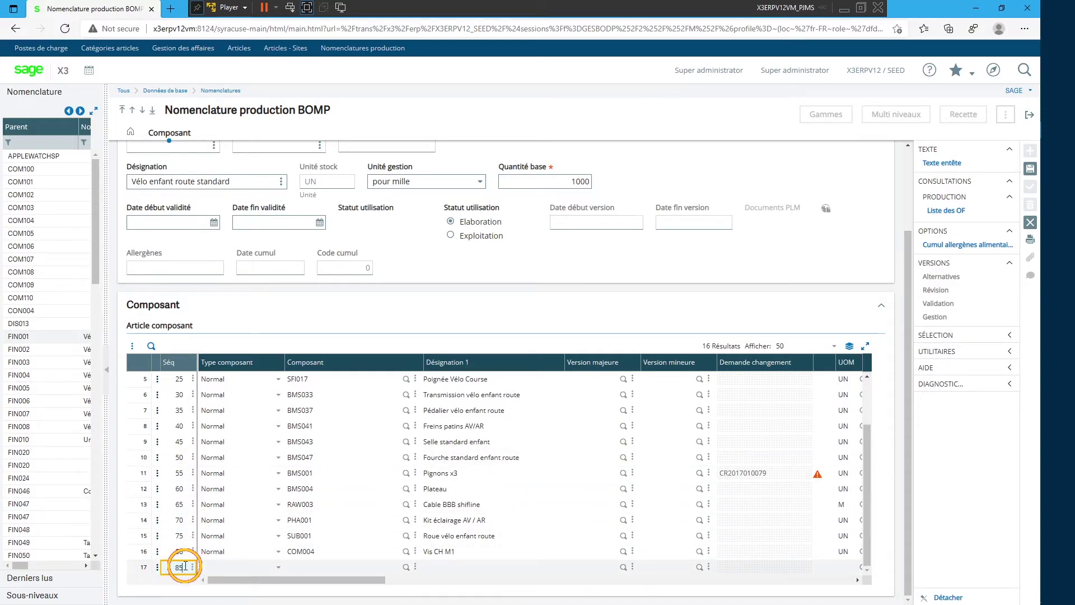
{"action": "left_click_drag", "start_coordinate": [185, 566], "coordinate": [170, 568]}
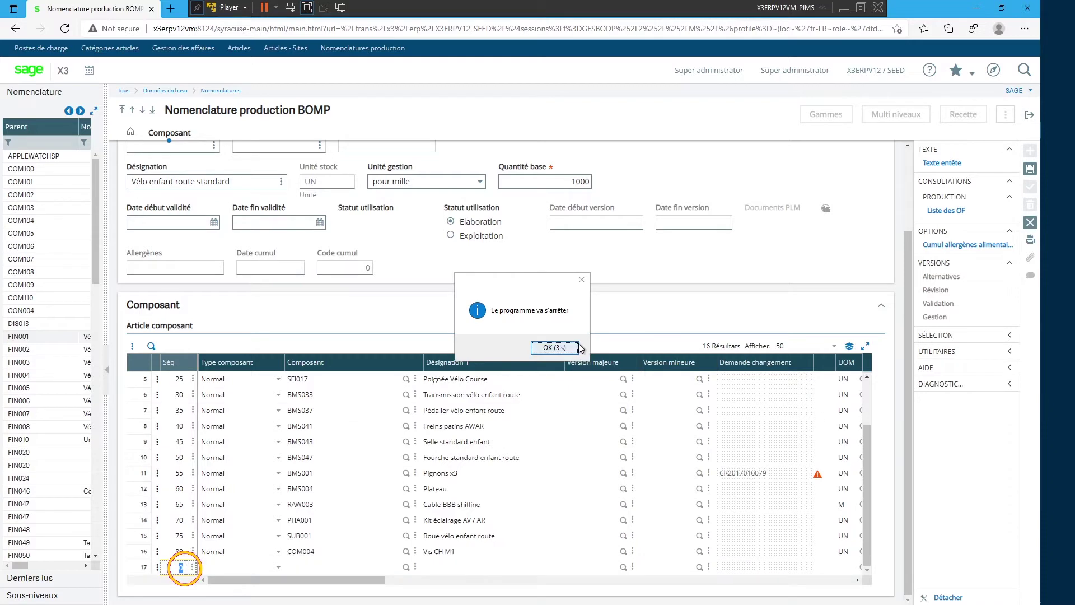
{"action": "left_click", "coordinate": [565, 351]}
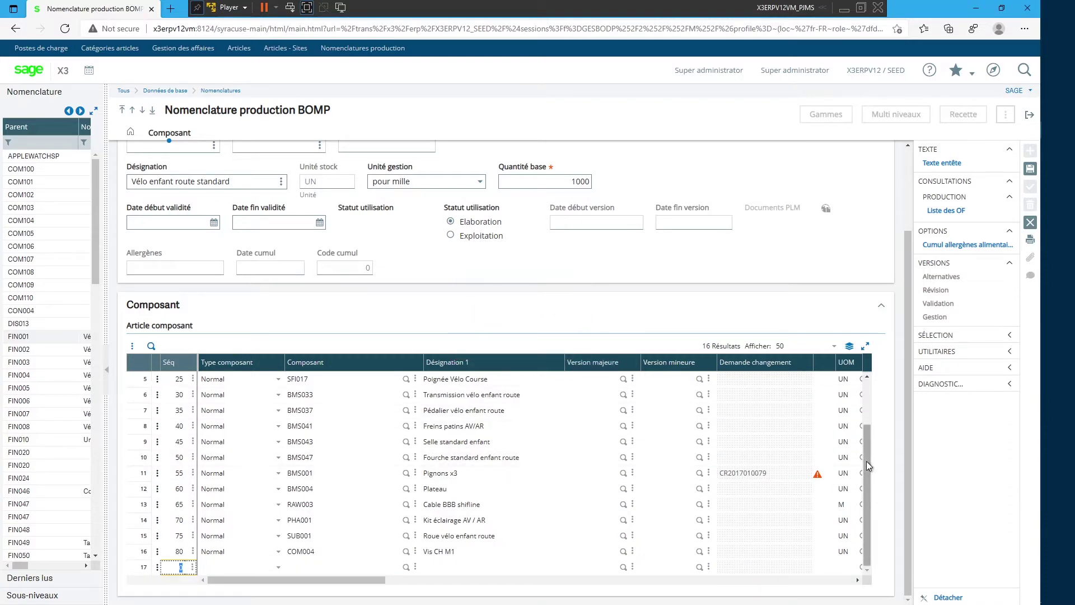
- Discard the unsaved changes to the FIN001 bill of materials
{"action": "left_click_drag", "start_coordinate": [866, 462], "coordinate": [860, 401]}
{"action": "left_click", "coordinate": [1031, 223]}
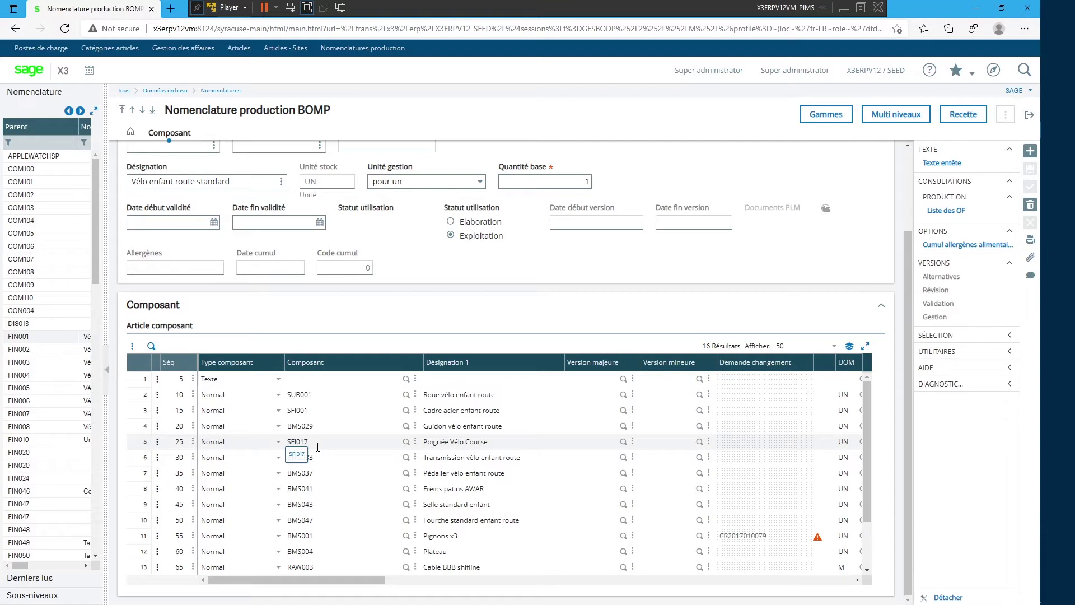
- Add a component line with sequence 22, type Normal and component SUB001 at the end of the list
{"action": "scroll", "coordinate": [318, 476], "scroll_direction": "down", "scroll_amount": 2}
{"action": "left_click", "coordinate": [171, 567]}
{"action": "key", "text": "BackSpace"}
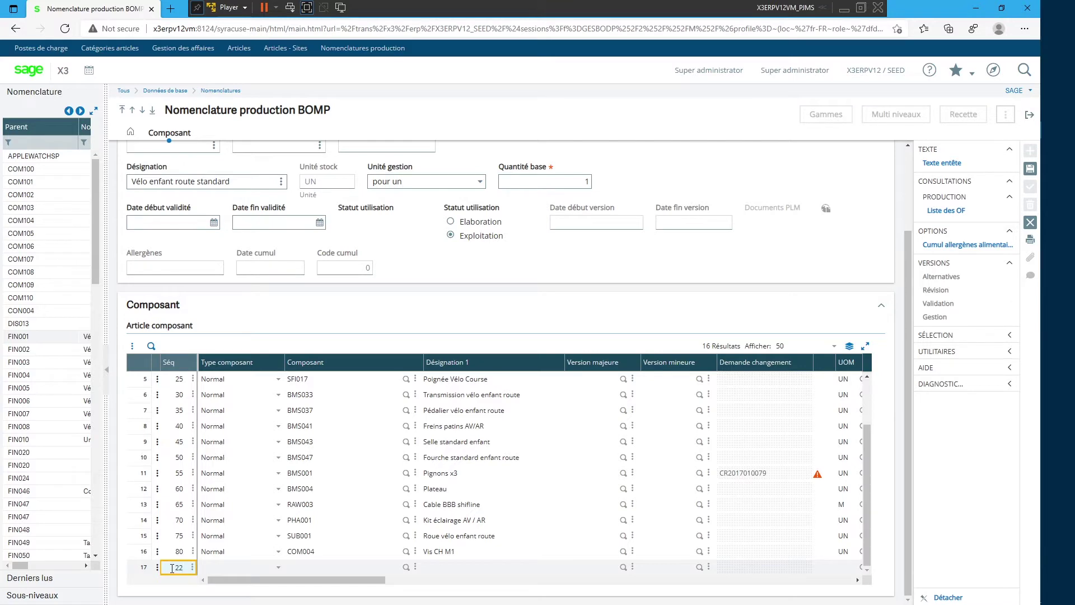
{"action": "type", "text": "22"}
{"action": "key", "text": "Tab"}
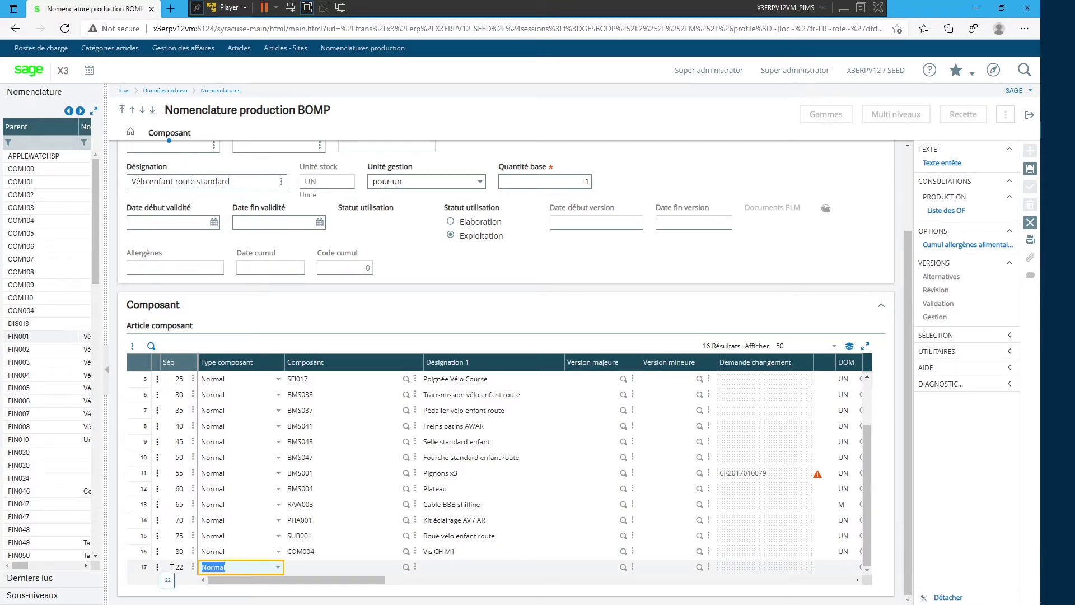
{"action": "type", "text": "SU"}
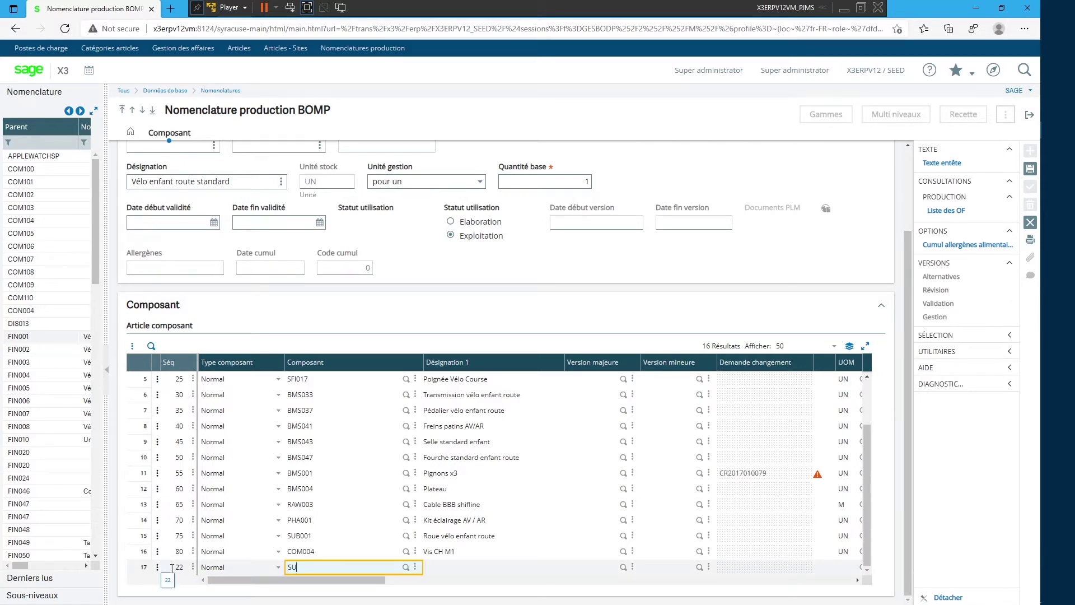
{"action": "type", "text": "B001"}
{"action": "key", "text": "Tab"}
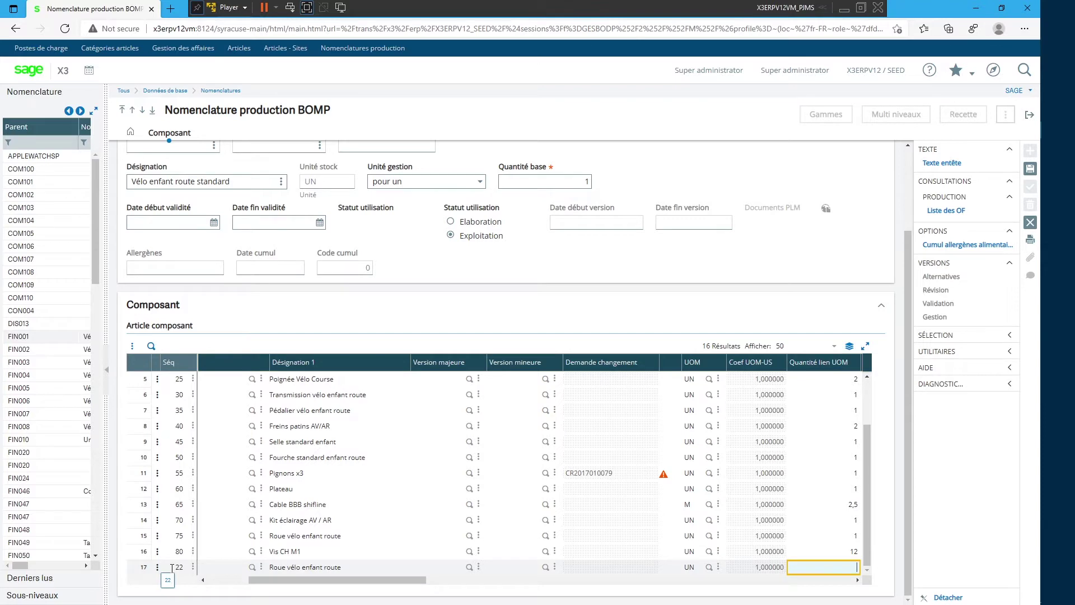
- Complete the sequence 22 line with a link quantity of 1 UN, keeping the defaults in the remaining fields
{"action": "key", "text": "Tab"}
{"action": "key", "text": "Tab"}
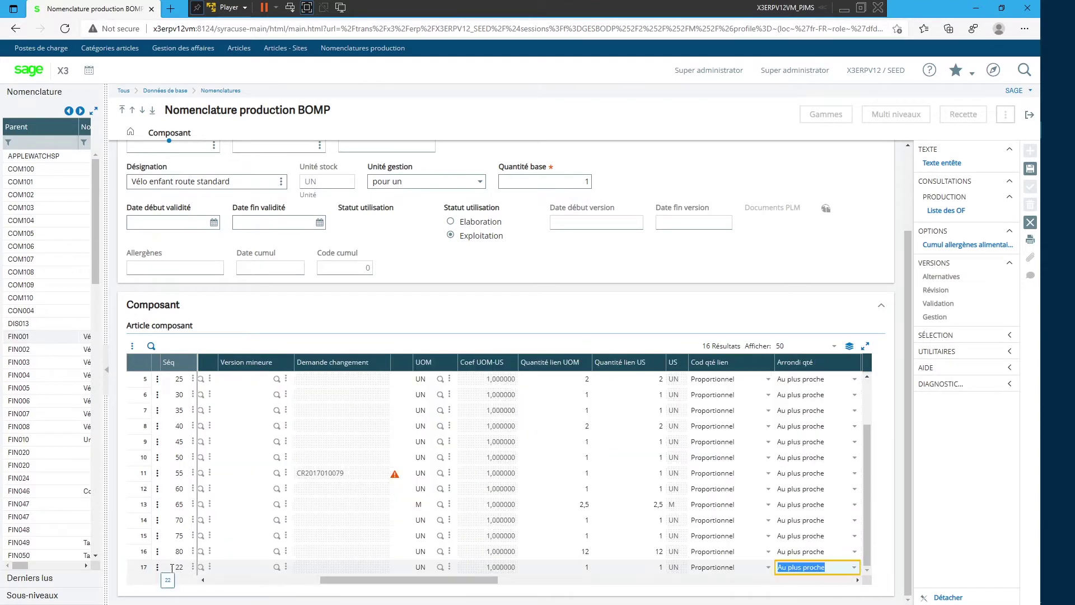
{"action": "key", "text": "Tab"}
{"action": "key", "text": "Tab"}
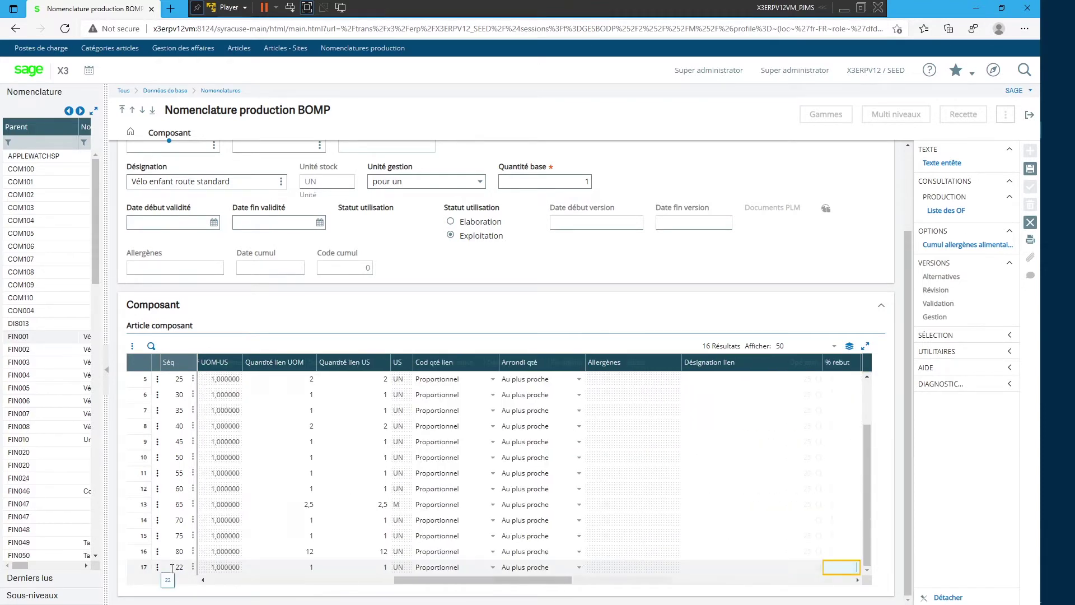
{"action": "key", "text": "Tab"}
{"action": "key", "text": "Tab"}
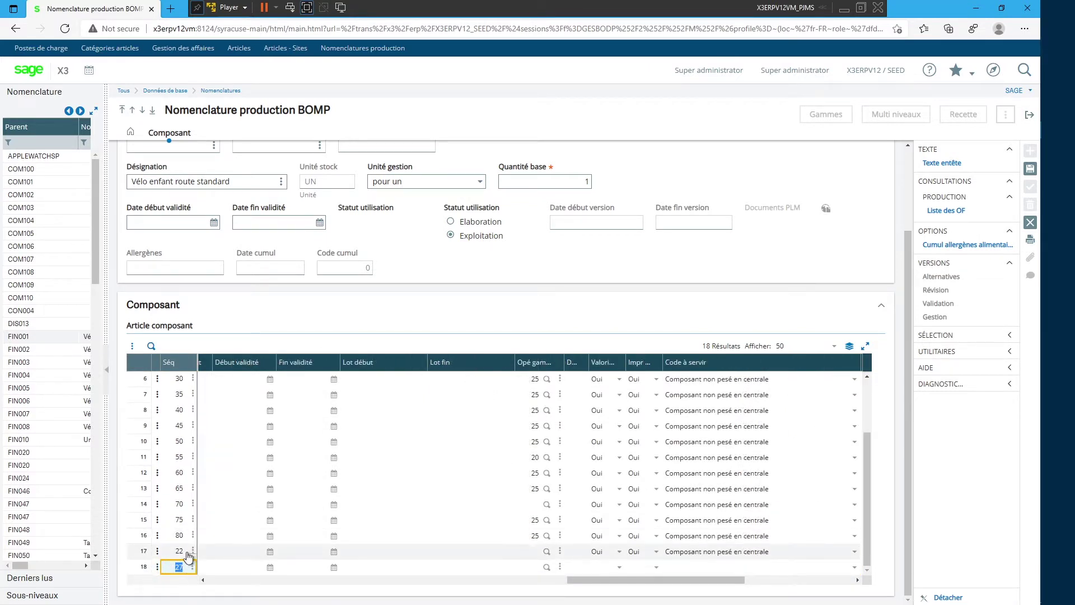
- Save the bill of materials and check where the sequence 22 line is sorted in the component list
{"action": "key", "text": "BackSpace"}
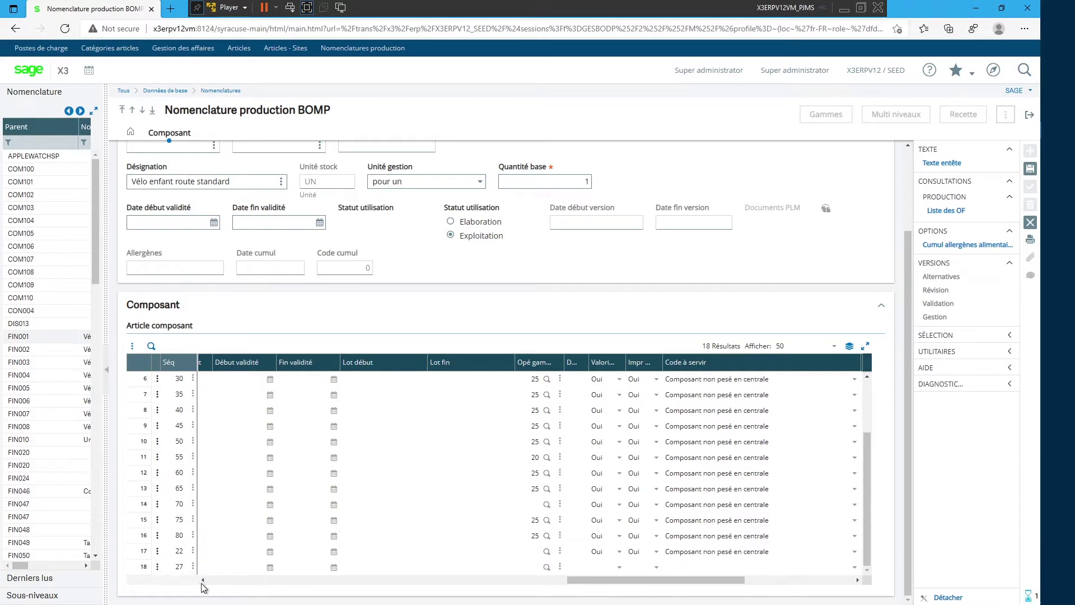
{"action": "left_click", "coordinate": [1031, 169]}
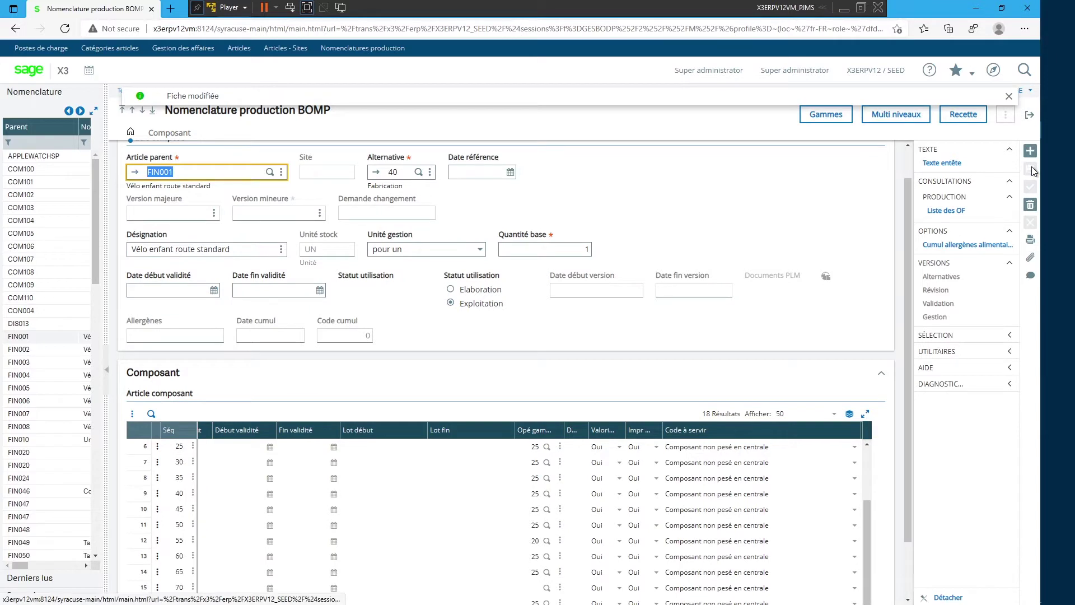
{"action": "scroll", "coordinate": [724, 495], "scroll_direction": "up", "scroll_amount": 2}
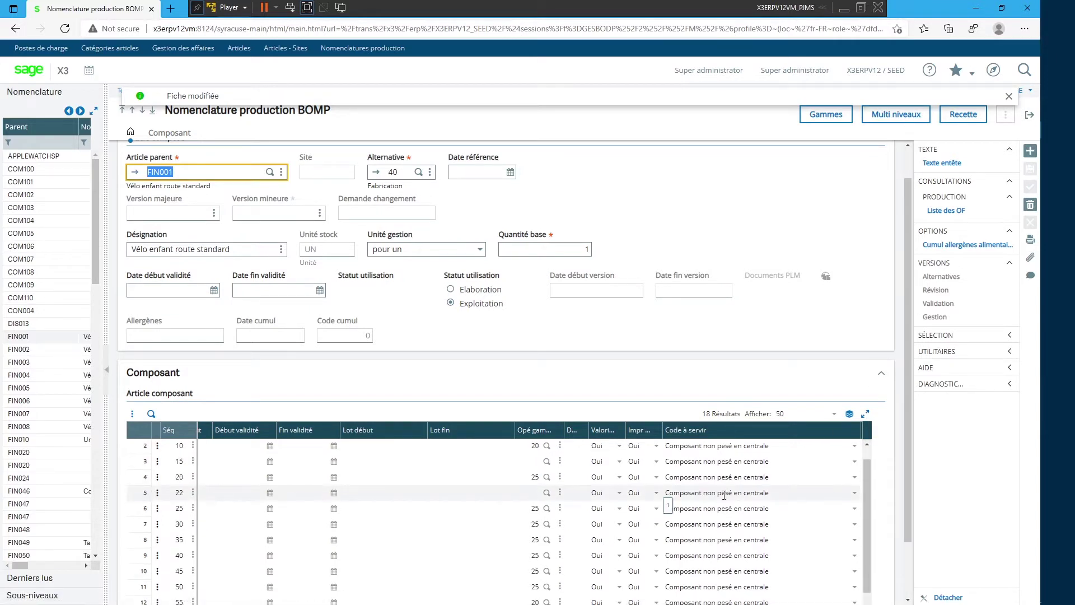
{"action": "left_click", "coordinate": [148, 513]}
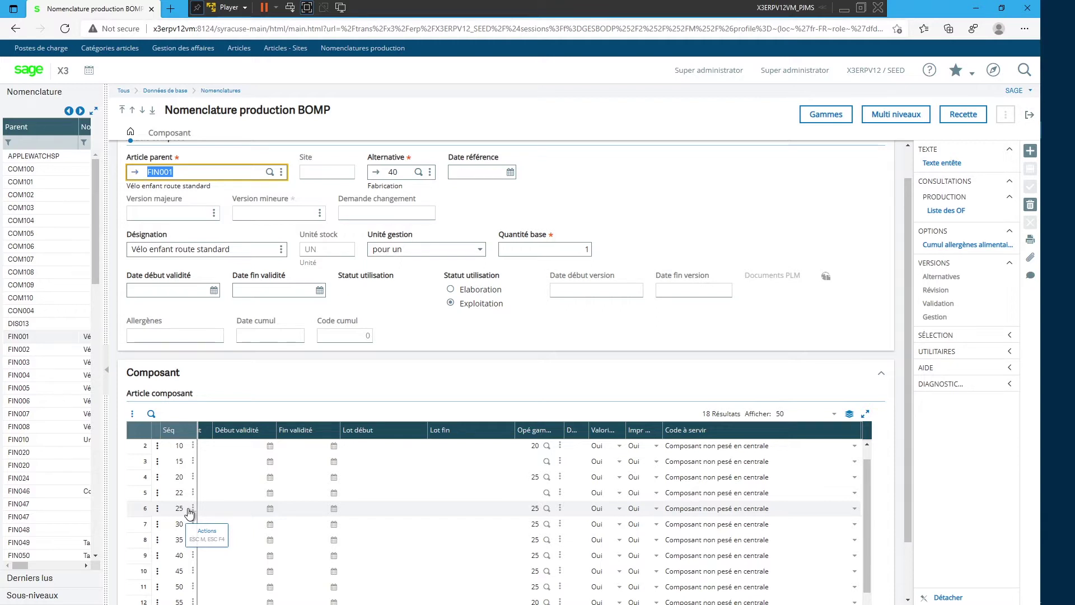
- Examine the component type options available for the sequence 5 text line without changing its type
{"action": "scroll", "coordinate": [908, 314], "scroll_direction": "down", "scroll_amount": 2}
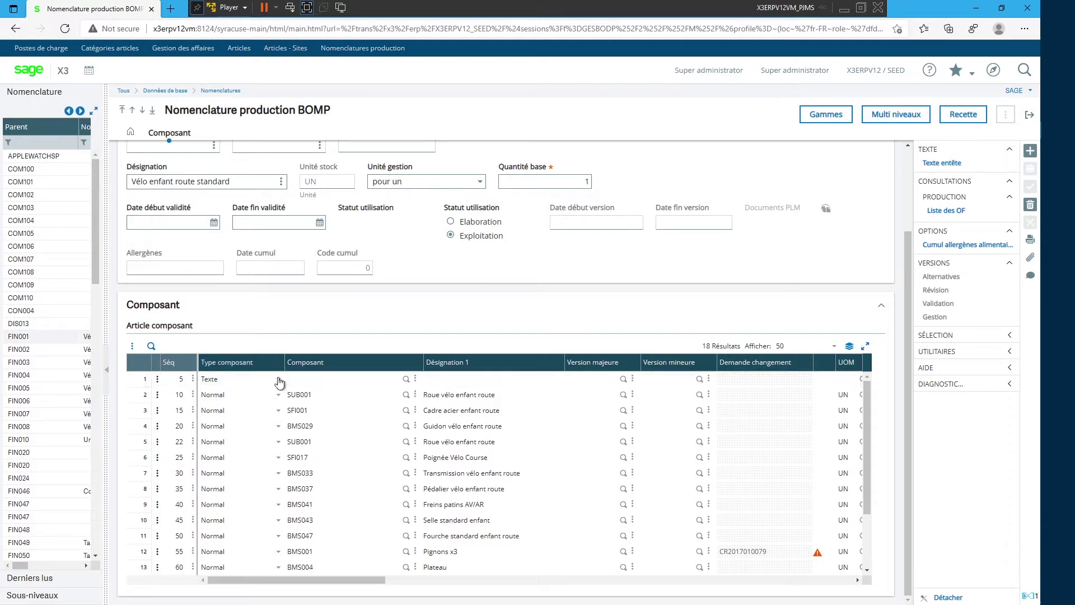
{"action": "left_click", "coordinate": [265, 378]}
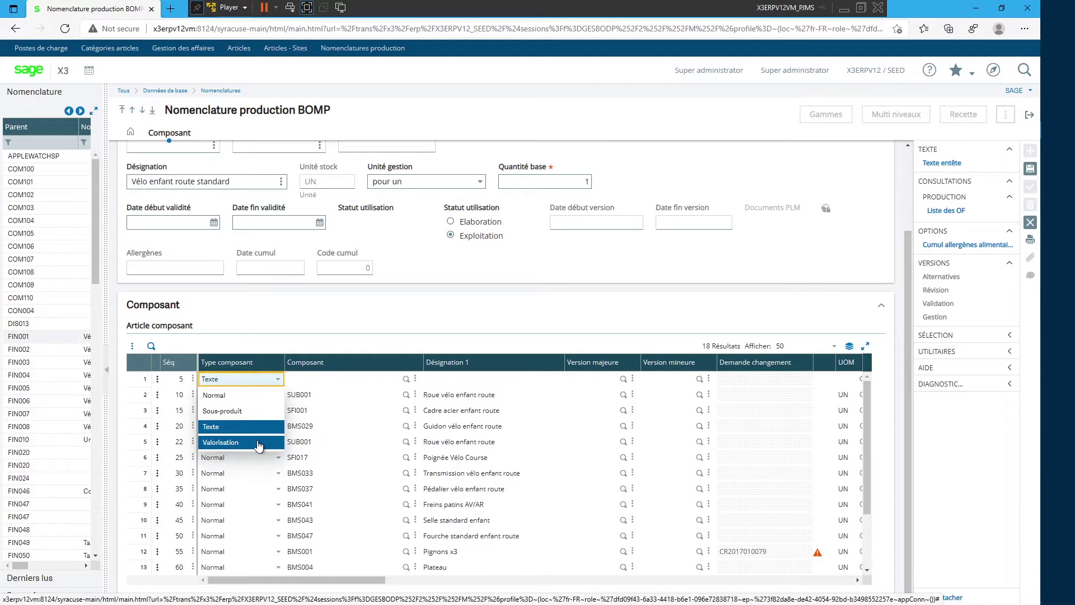
{"action": "left_click", "coordinate": [323, 396]}
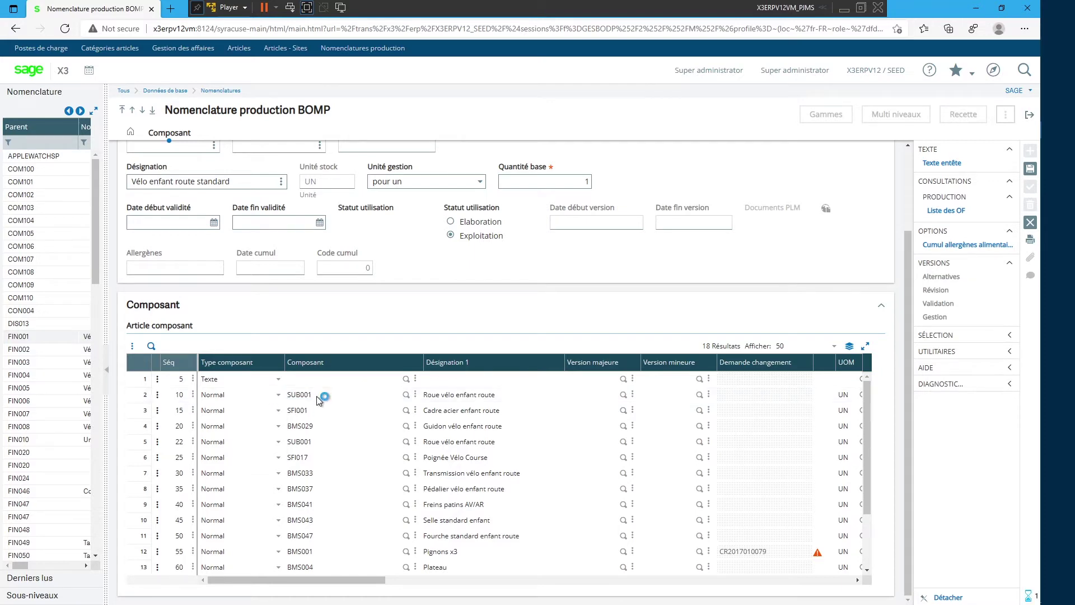
{"action": "key", "text": "Tab"}
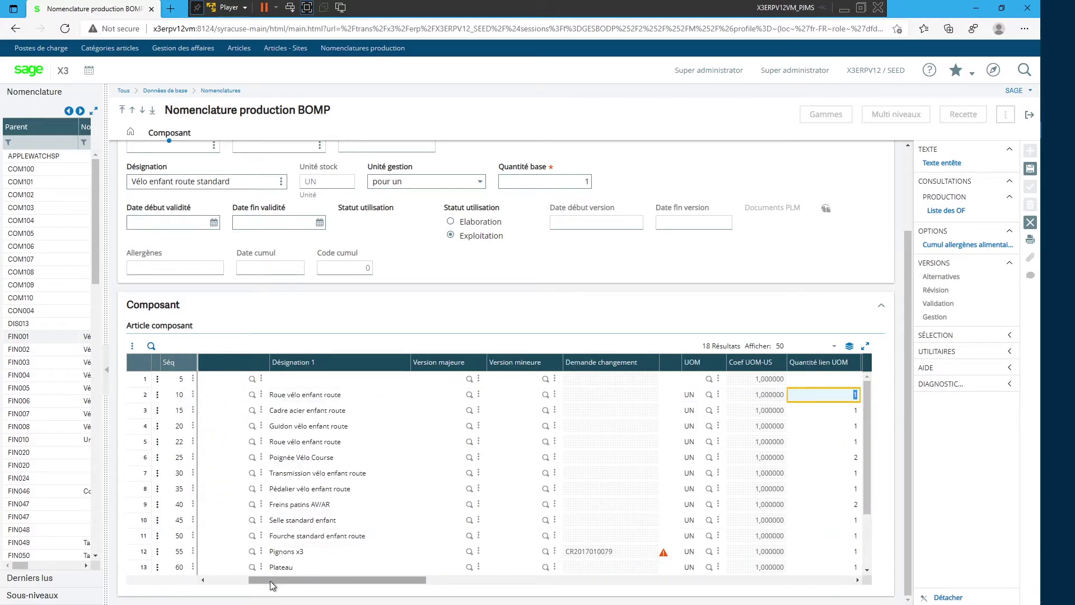
- Examine the version, unit and link quantity columns, including the quantities of the sequence 10 and 25 components
{"action": "left_click_drag", "start_coordinate": [270, 580], "coordinate": [233, 577]}
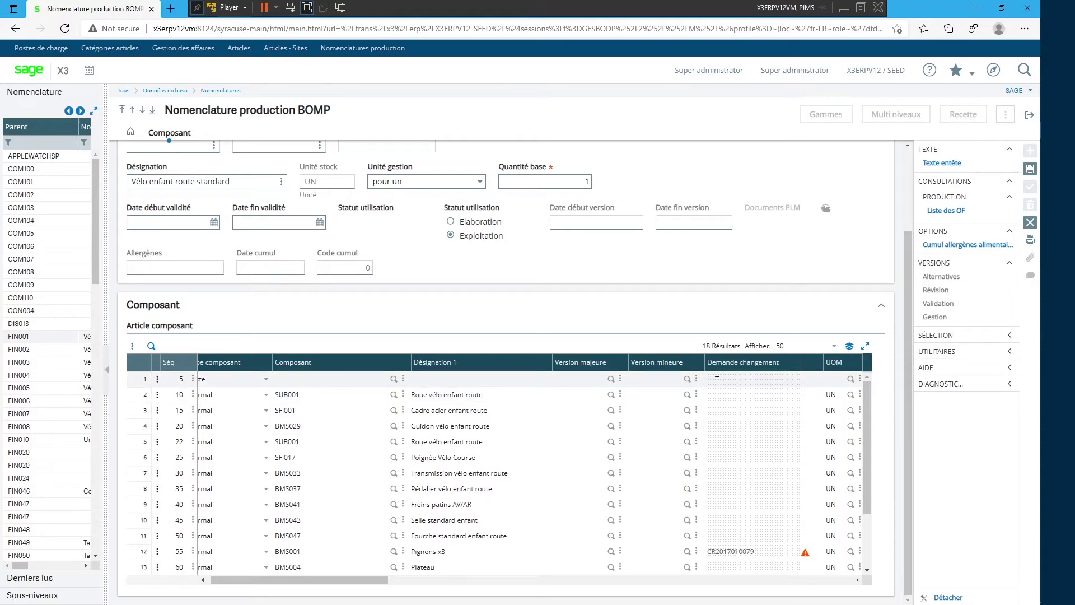
{"action": "left_click_drag", "start_coordinate": [310, 580], "coordinate": [306, 579]}
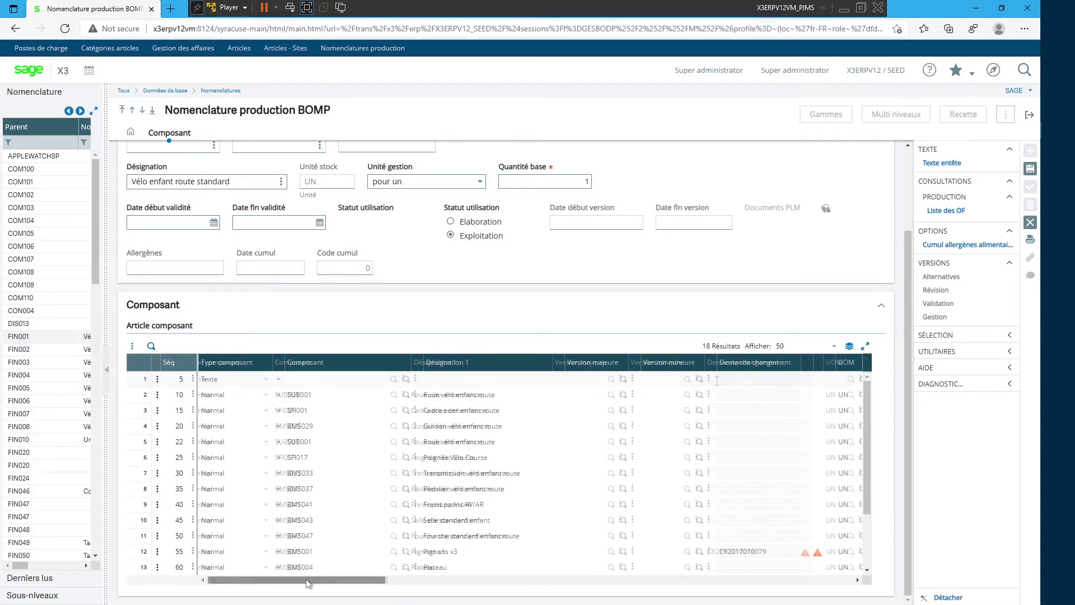
{"action": "left_click_drag", "start_coordinate": [359, 572], "coordinate": [451, 574]}
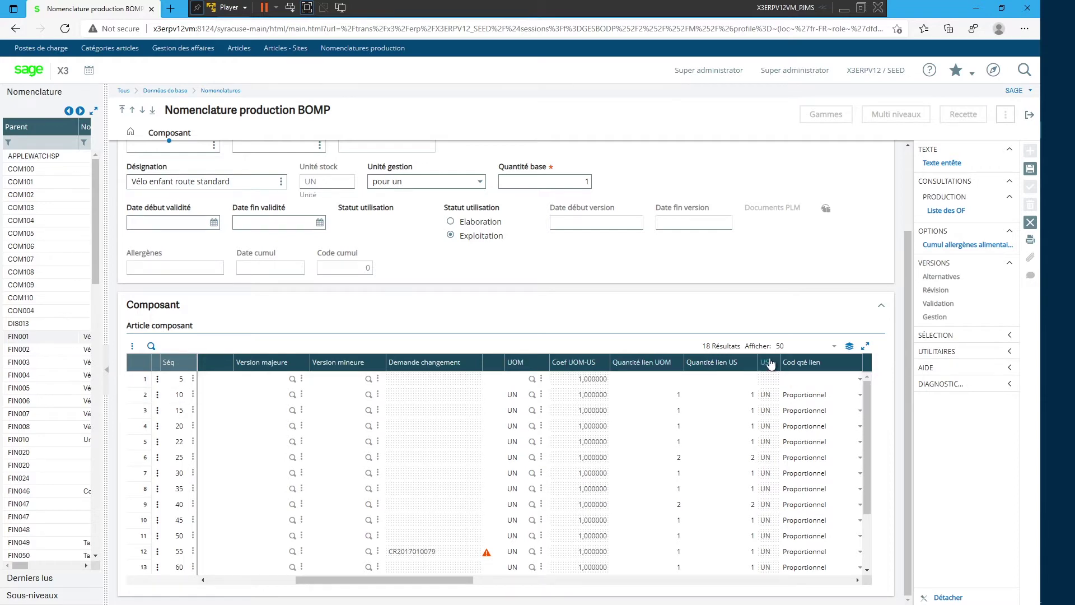
{"action": "left_click", "coordinate": [625, 393]}
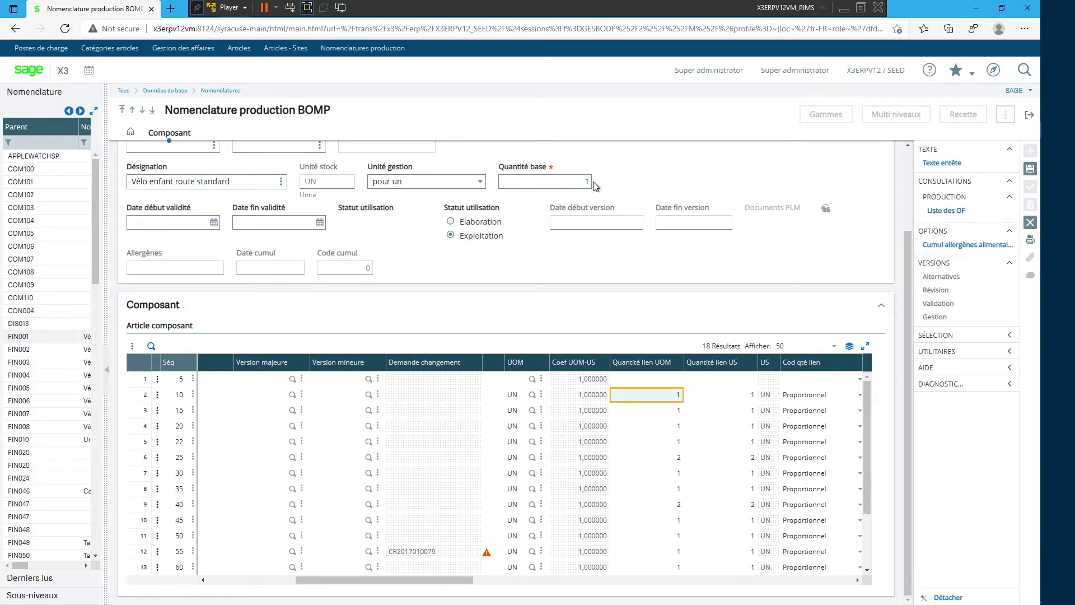
{"action": "left_click", "coordinate": [687, 391]}
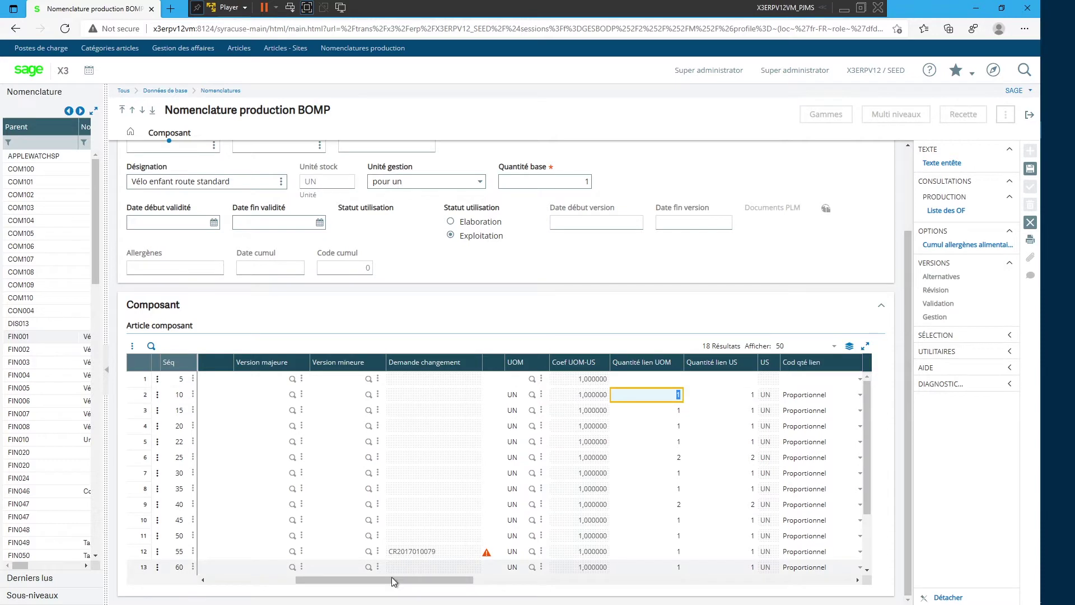
{"action": "left_click_drag", "start_coordinate": [387, 579], "coordinate": [341, 580]}
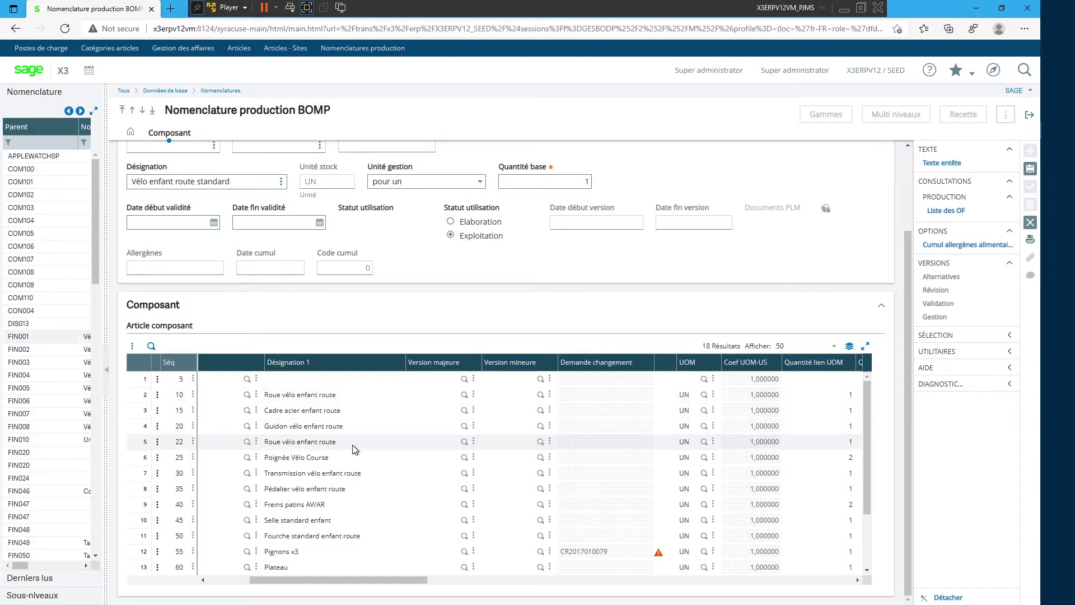
{"action": "left_click_drag", "start_coordinate": [344, 580], "coordinate": [347, 580]}
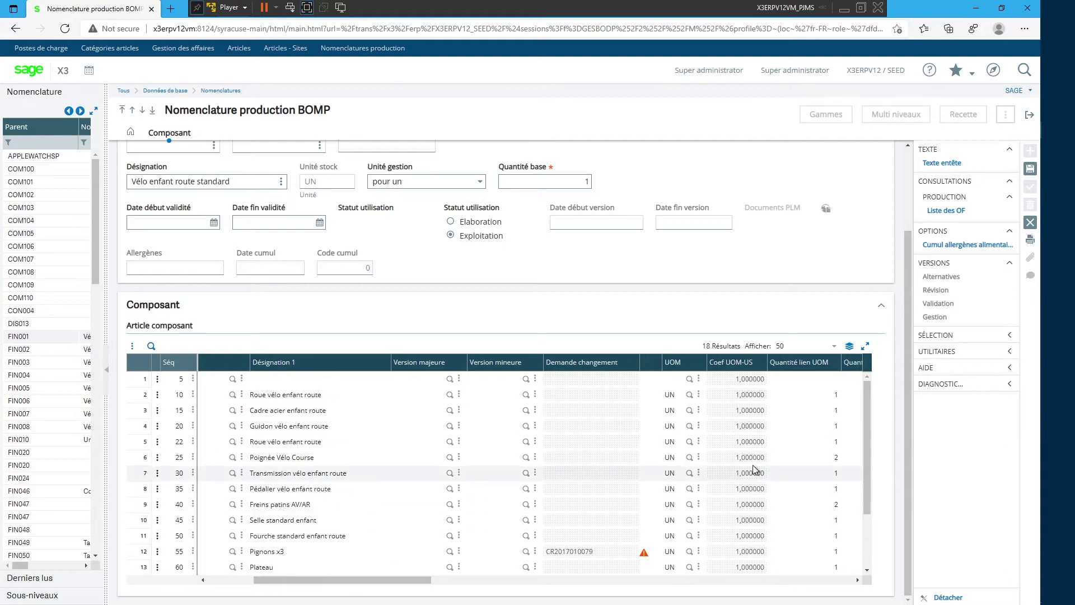
{"action": "left_click", "coordinate": [826, 457]}
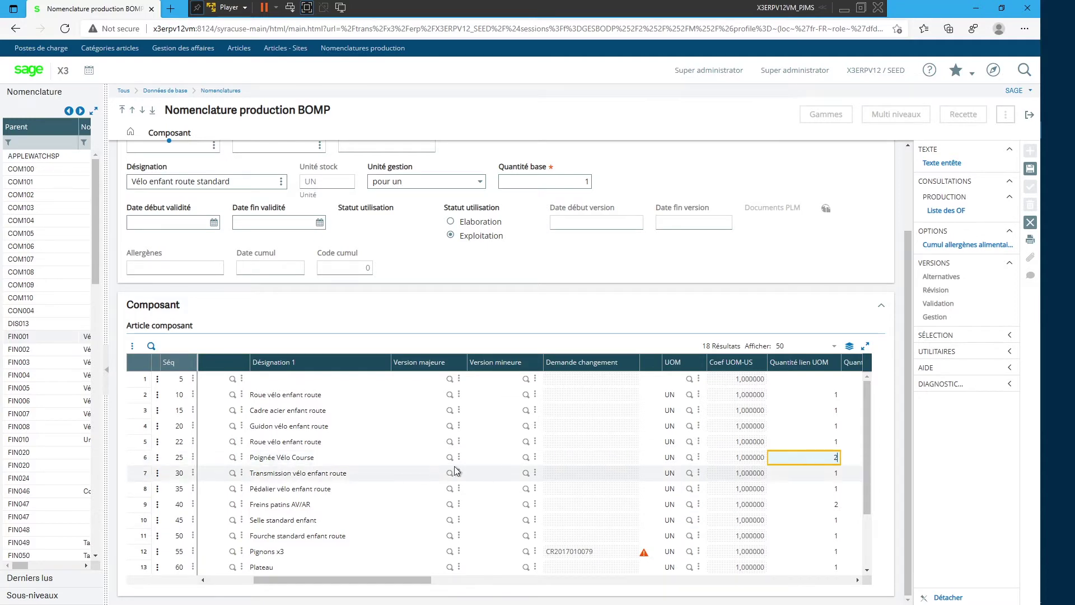
- Examine the link quantity code options on the sequence 10 line and the quantity settings of the sequence 25 line
{"action": "left_click_drag", "start_coordinate": [392, 579], "coordinate": [492, 579]}
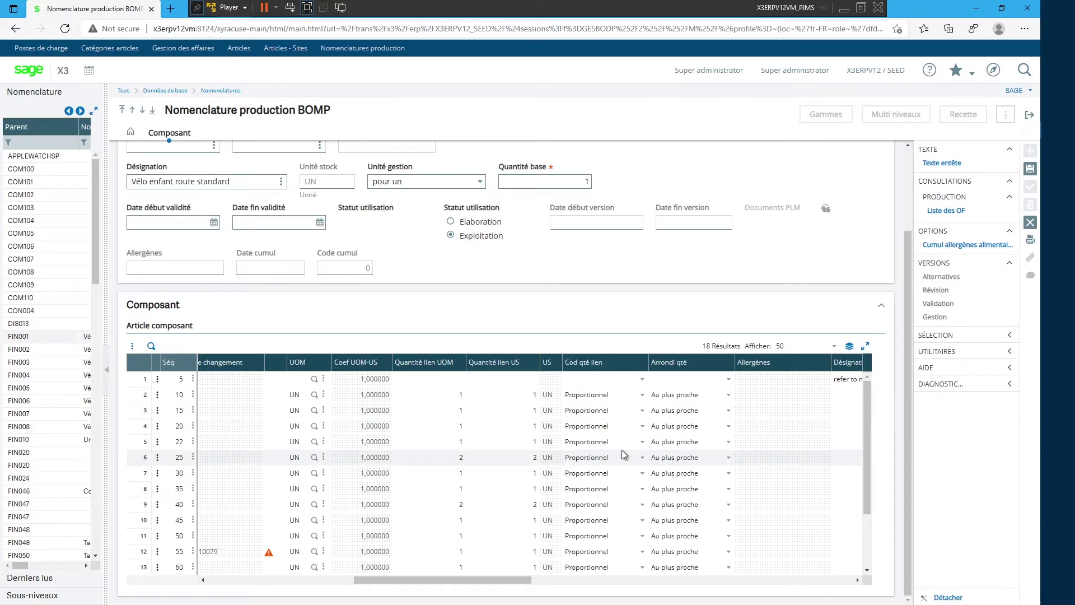
{"action": "left_click", "coordinate": [642, 397]}
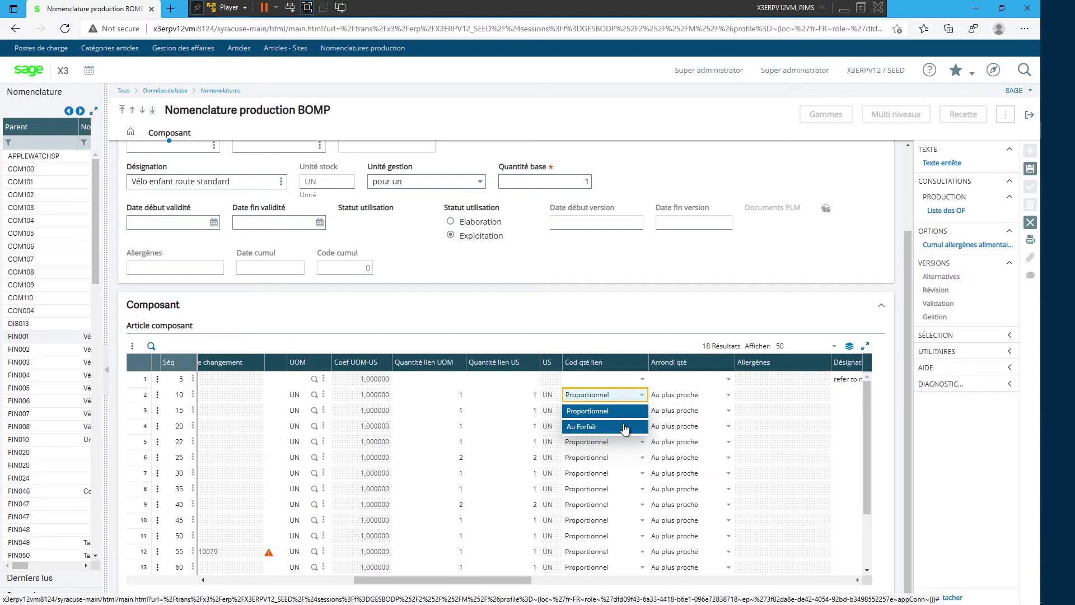
{"action": "left_click", "coordinate": [430, 456]}
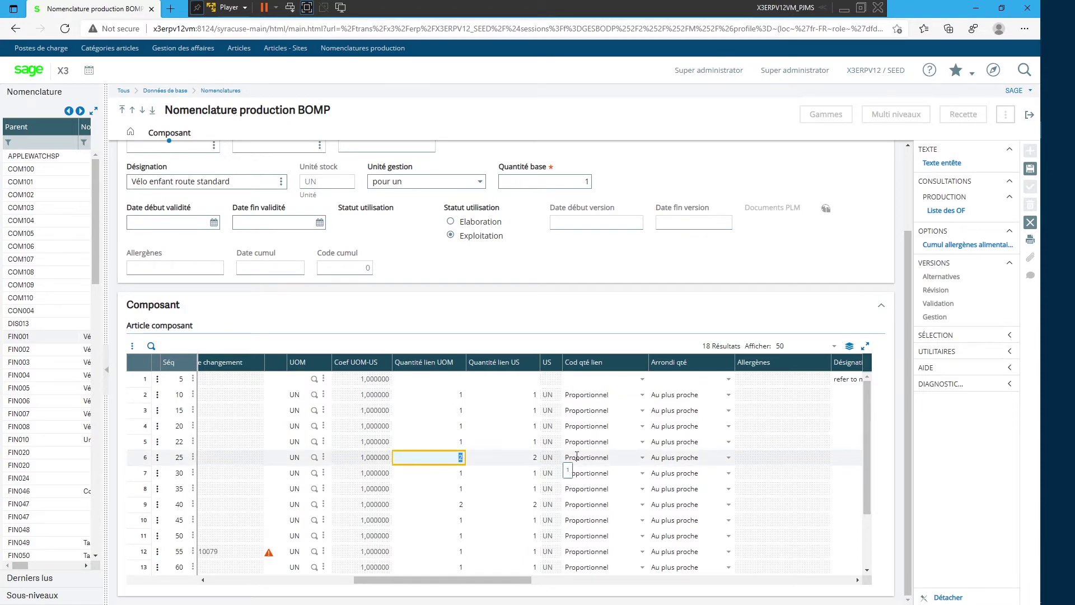
{"action": "left_click", "coordinate": [627, 458]}
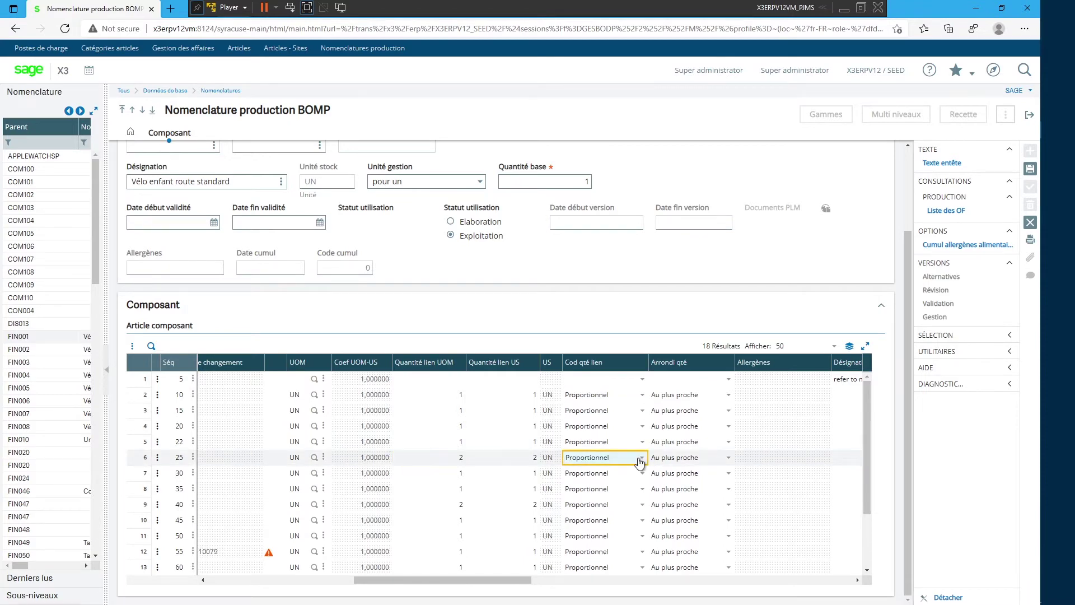
{"action": "left_click", "coordinate": [612, 486]}
- Open the link description of the sequence 5 text line
{"action": "left_click_drag", "start_coordinate": [449, 580], "coordinate": [566, 576]}
{"action": "left_click", "coordinate": [464, 379]}
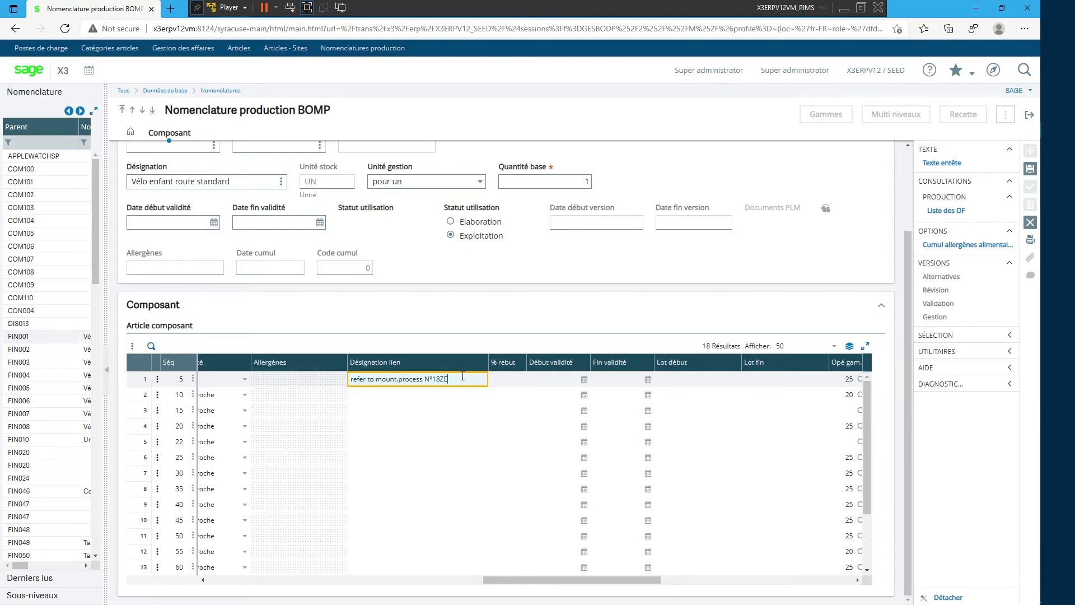
- Examine the link description and scrap percentage columns of the component table, including the sequence 20 line
{"action": "left_click_drag", "start_coordinate": [571, 580], "coordinate": [532, 496]}
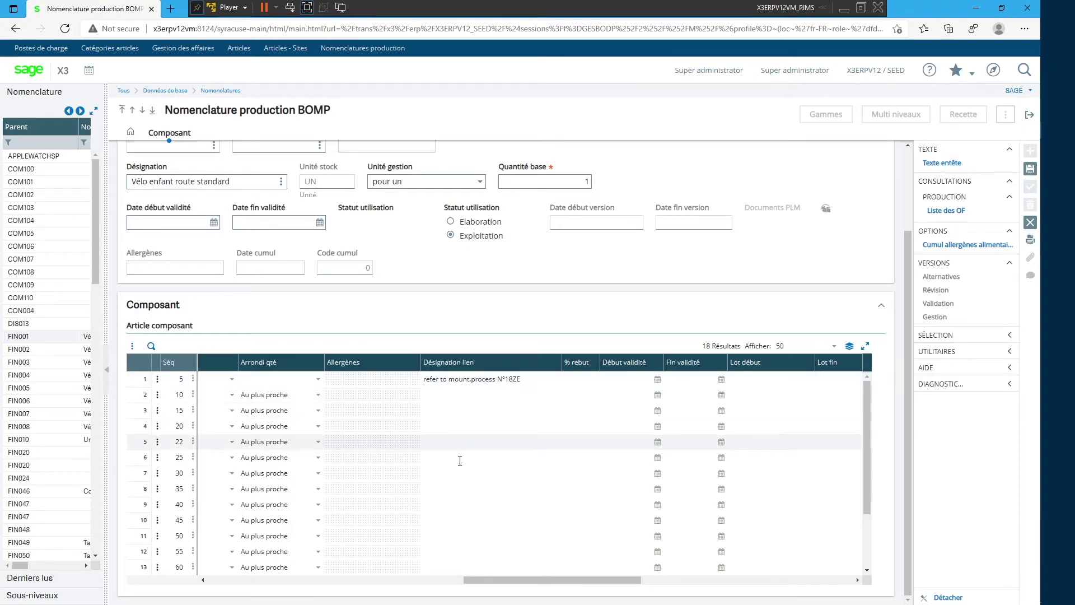
{"action": "left_click", "coordinate": [453, 426]}
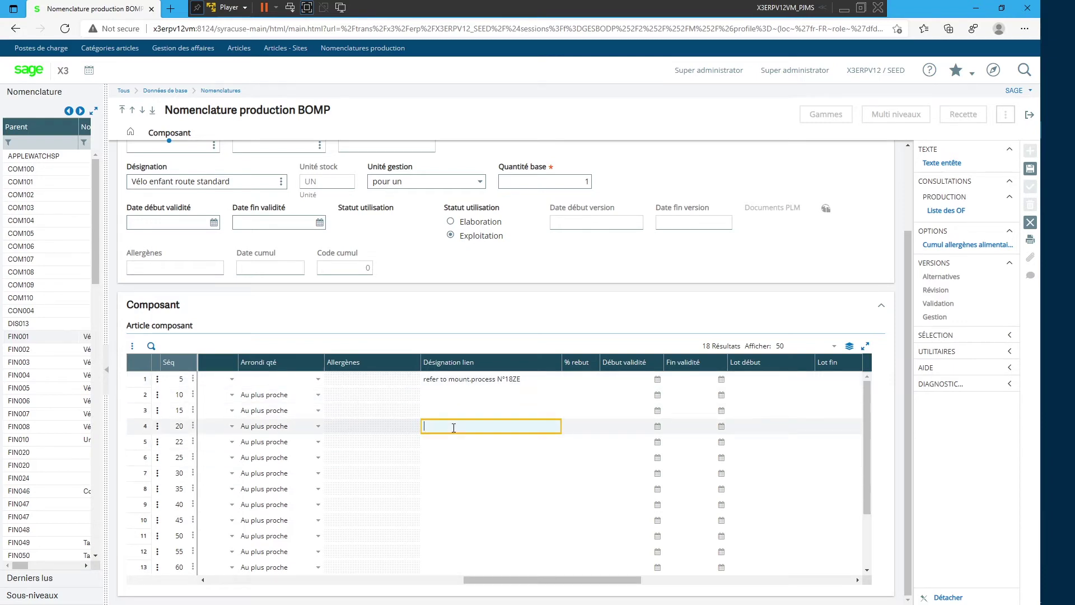
{"action": "left_click", "coordinate": [575, 424]}
{"action": "left_click_drag", "start_coordinate": [583, 580], "coordinate": [626, 583]}
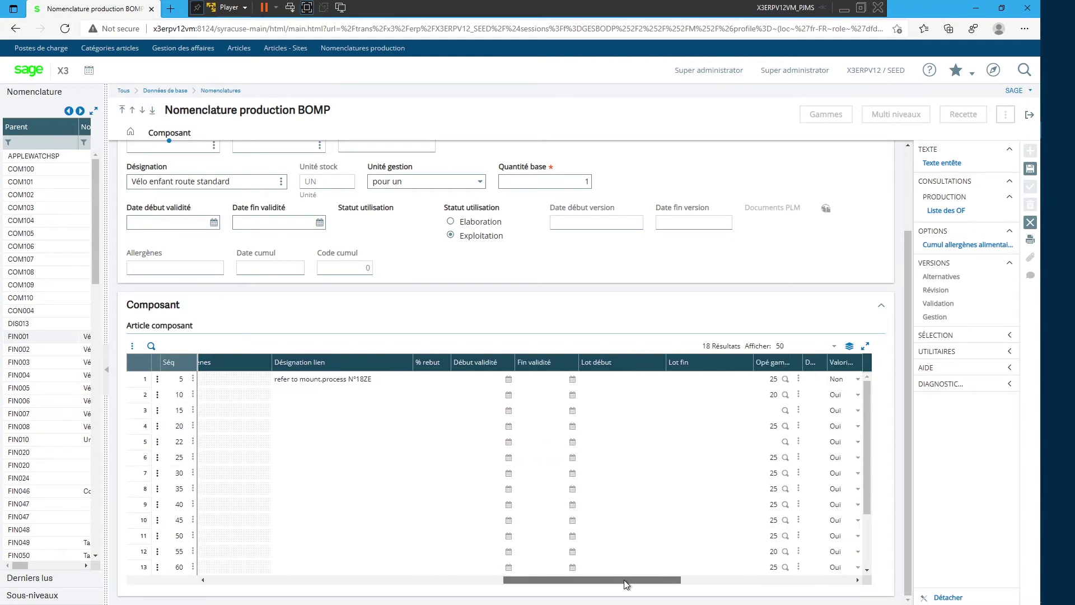
- Examine the start validity fields of the sequence 15 and 22 components and the reference date field in the header
{"action": "left_click", "coordinate": [477, 410]}
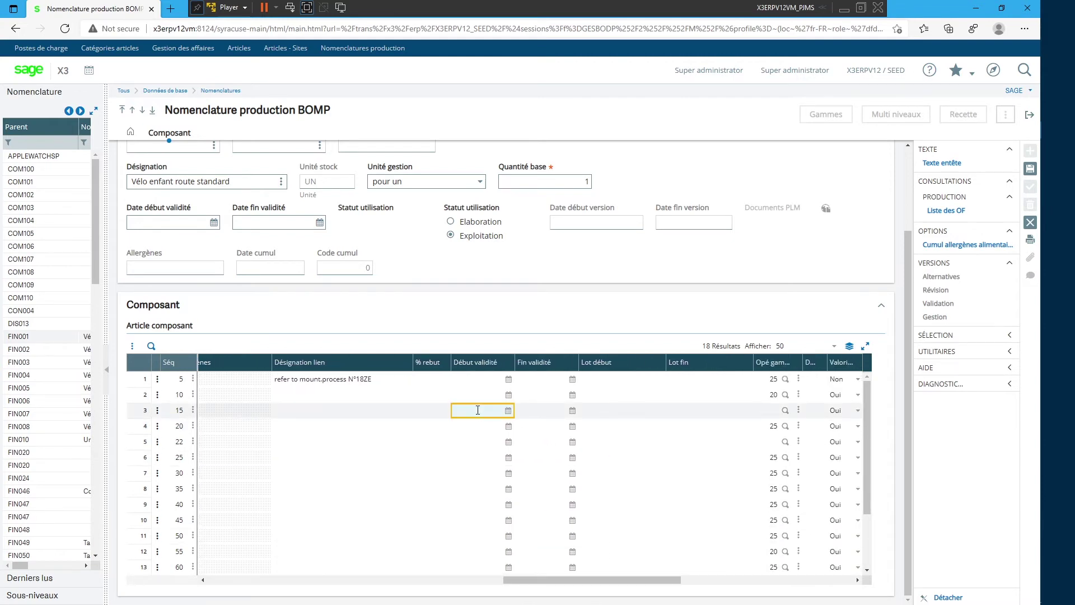
{"action": "left_click", "coordinate": [476, 442]}
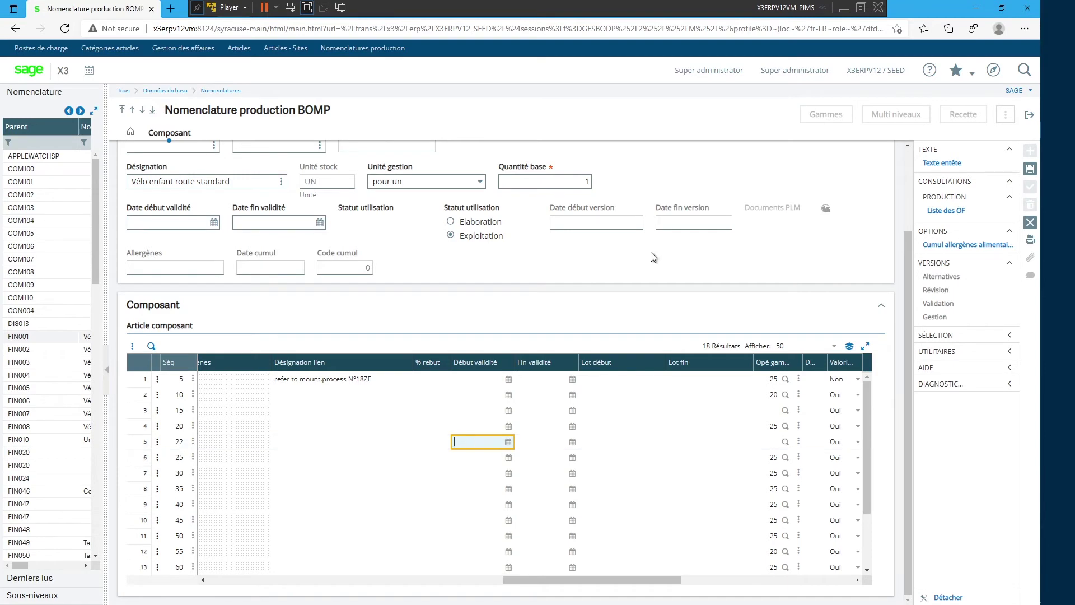
{"action": "scroll", "coordinate": [655, 260], "scroll_direction": "up", "scroll_amount": 3}
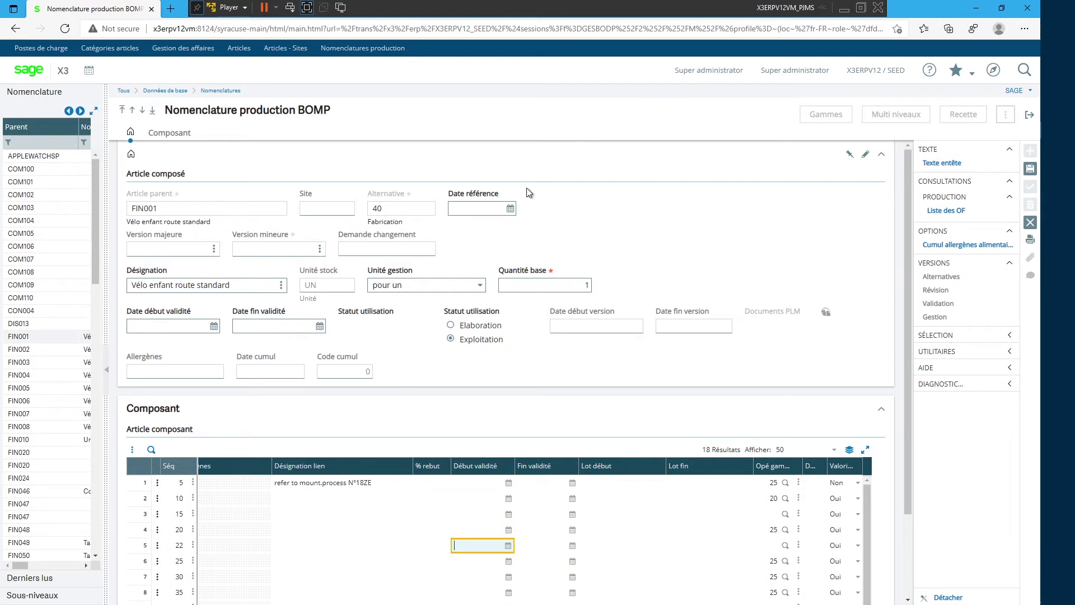
{"action": "scroll", "coordinate": [725, 238], "scroll_direction": "down", "scroll_amount": 2}
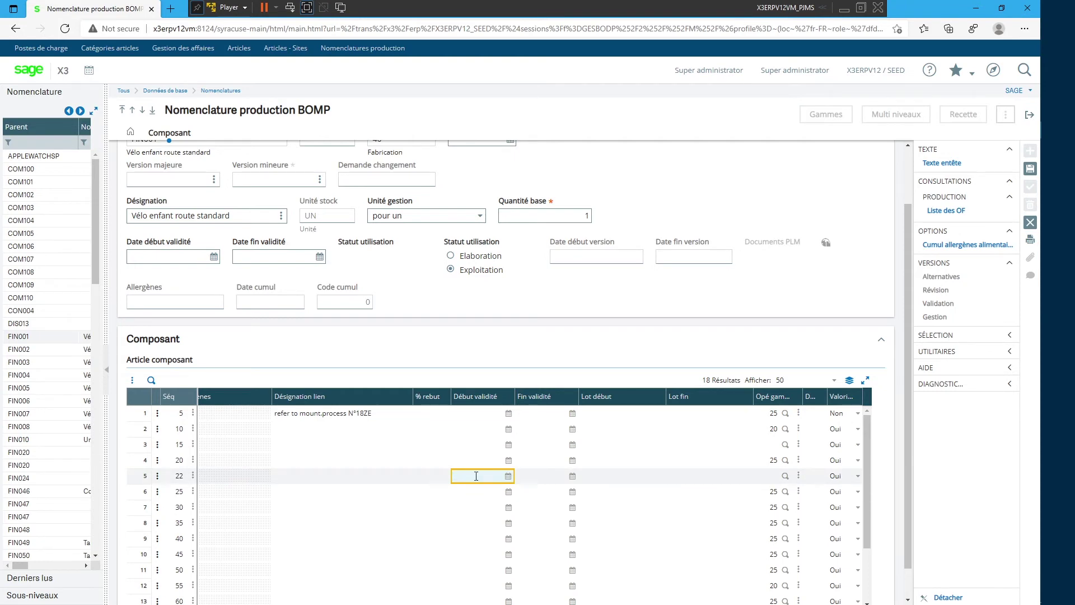
- Set the end validity date of the sequence 22 component to 01/08/2020 and save the bill of materials
{"action": "left_click", "coordinate": [546, 475]}
{"action": "type", "text": "01/08/2020"}
{"action": "left_click", "coordinate": [951, 244]}
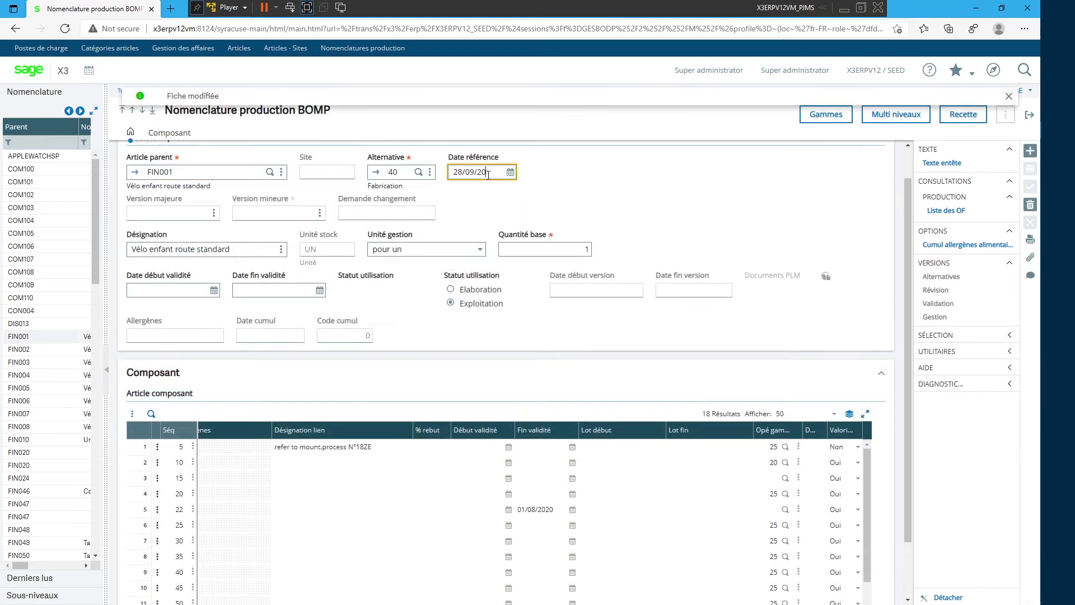
- Set the bill of materials' reference date to 28/09/20 to filter the component lines by validity
{"action": "left_click_drag", "start_coordinate": [488, 175], "coordinate": [437, 175]}
{"action": "left_click", "coordinate": [493, 173]}
{"action": "key", "text": "Tab"}
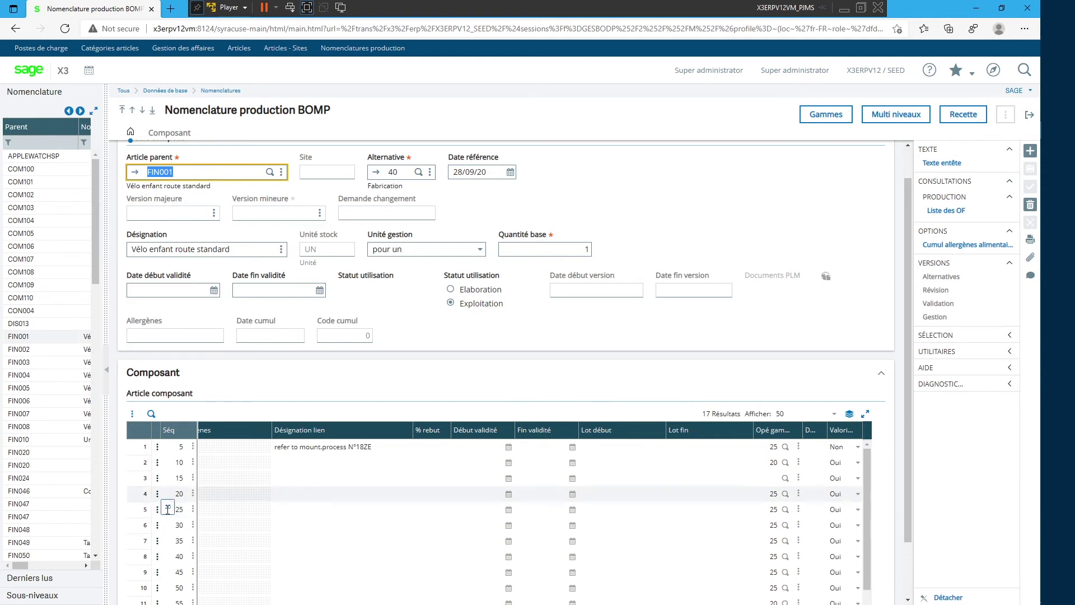
- Change the reference date to 28/09/19 to refilter the component lines
{"action": "left_click", "coordinate": [457, 174]}
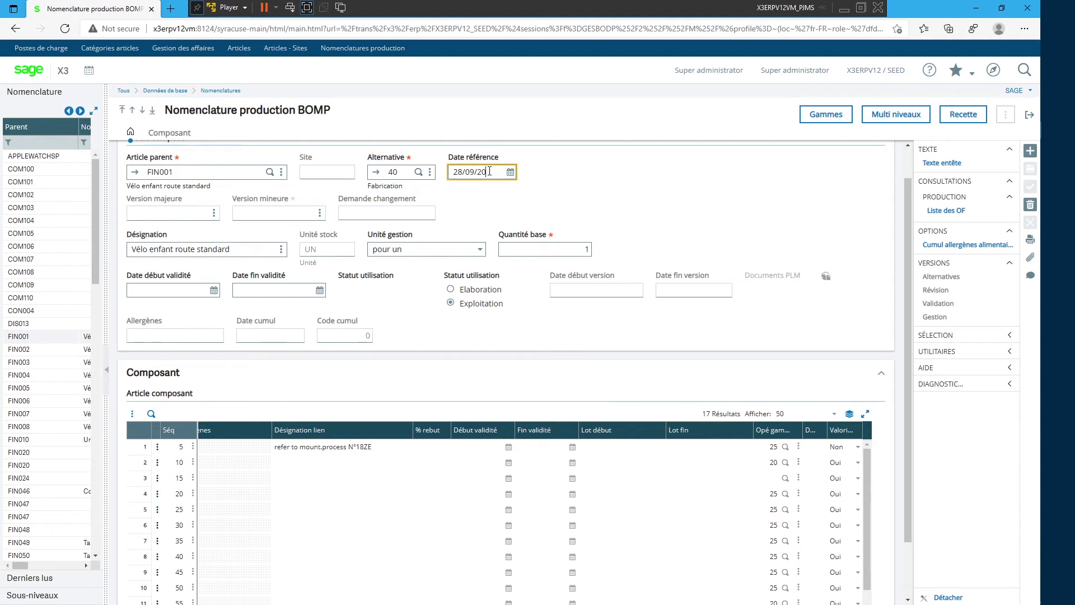
{"action": "key", "text": "shift+Left"}
{"action": "key", "text": "shift+Left"}
{"action": "type", "text": "19"}
{"action": "key", "text": "Tab"}
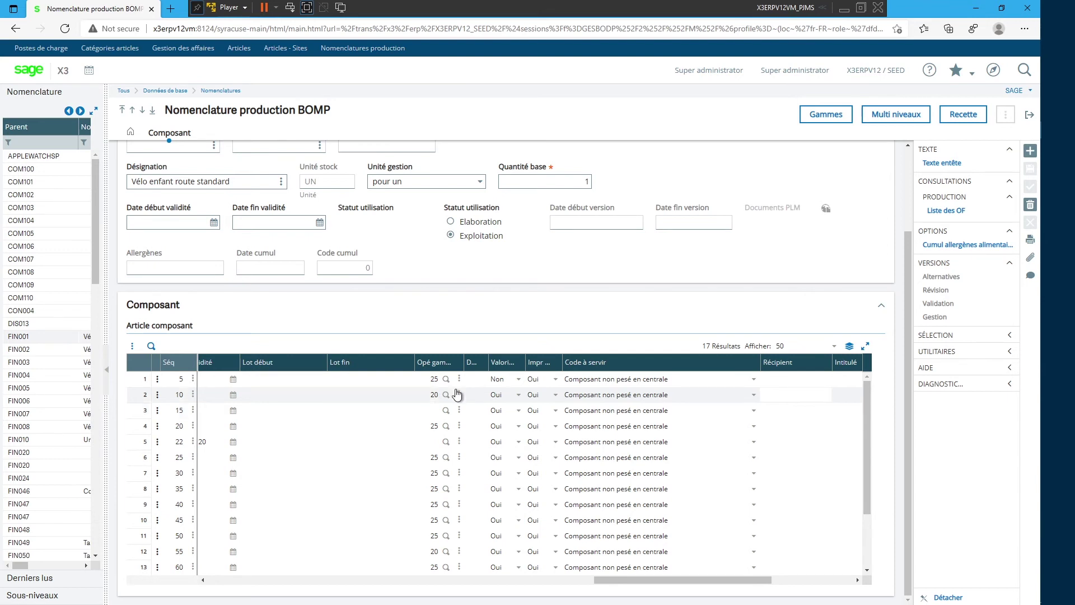
- Examine the routing operations available for the sequence 10 component, along with its operation lead time, valuation and print settings
{"action": "left_click", "coordinate": [447, 394]}
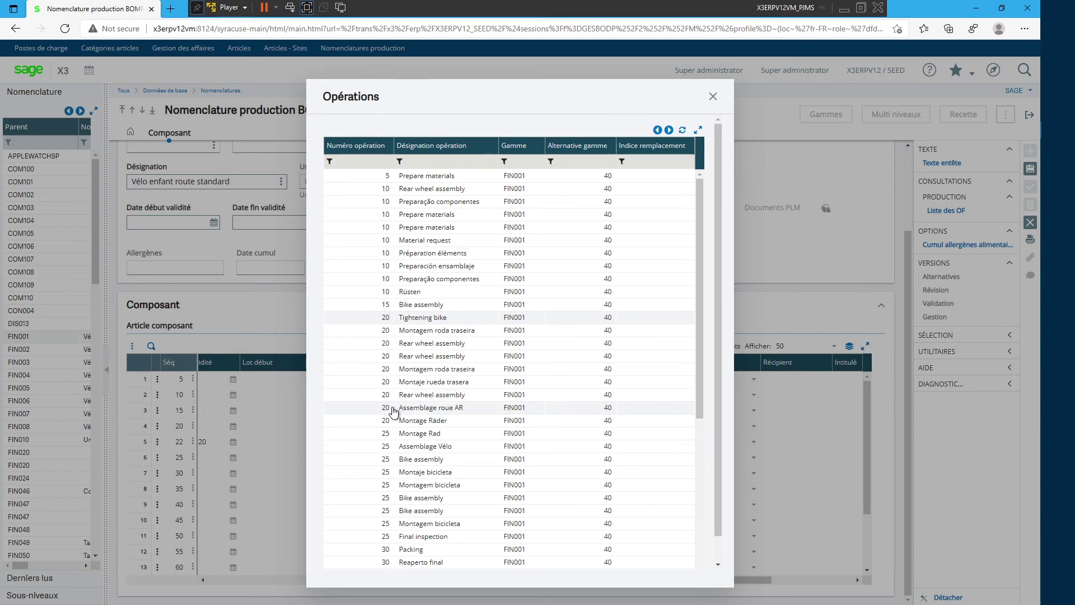
{"action": "left_click", "coordinate": [713, 96]}
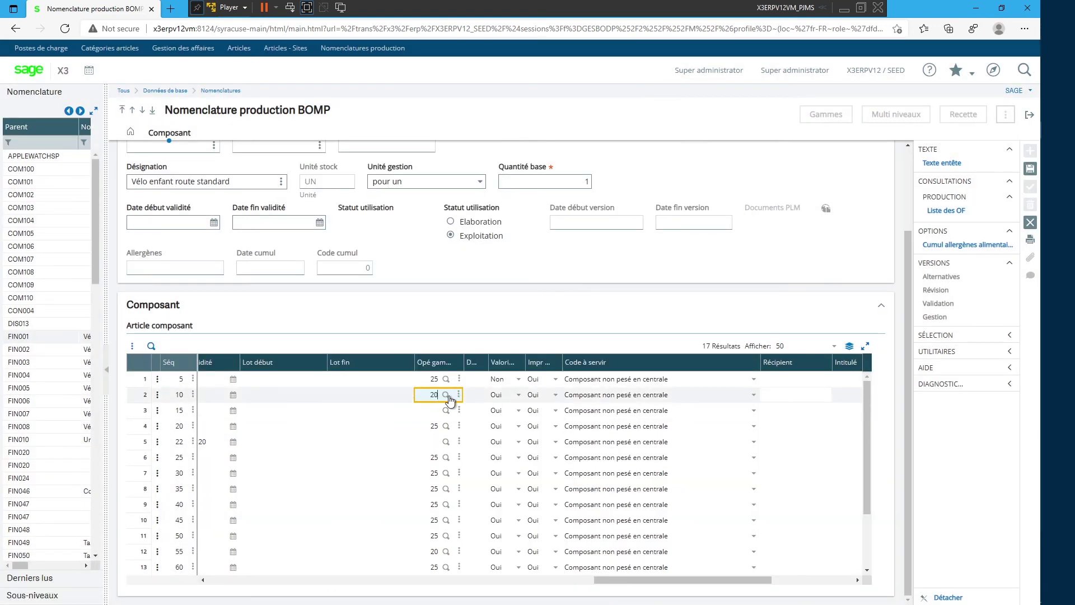
{"action": "left_click", "coordinate": [473, 395]}
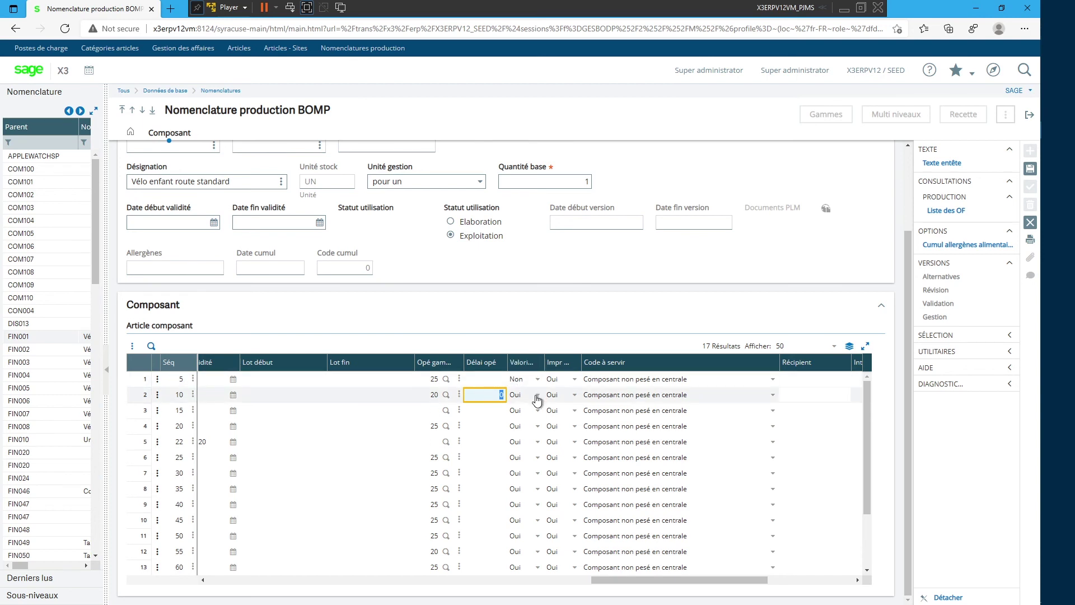
{"action": "key", "text": "Tab"}
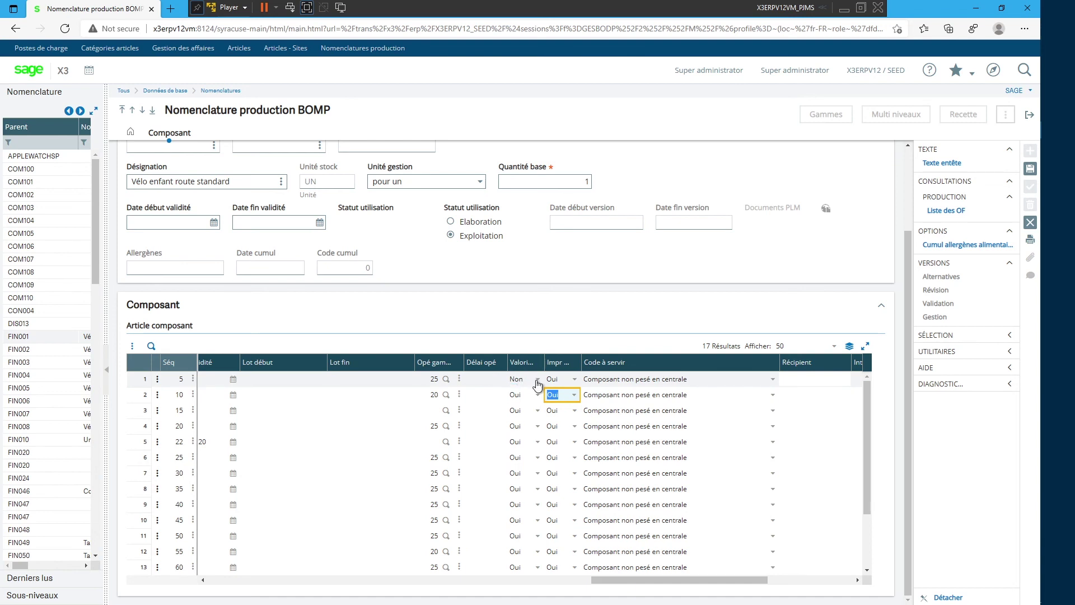
{"action": "key", "text": "Down"}
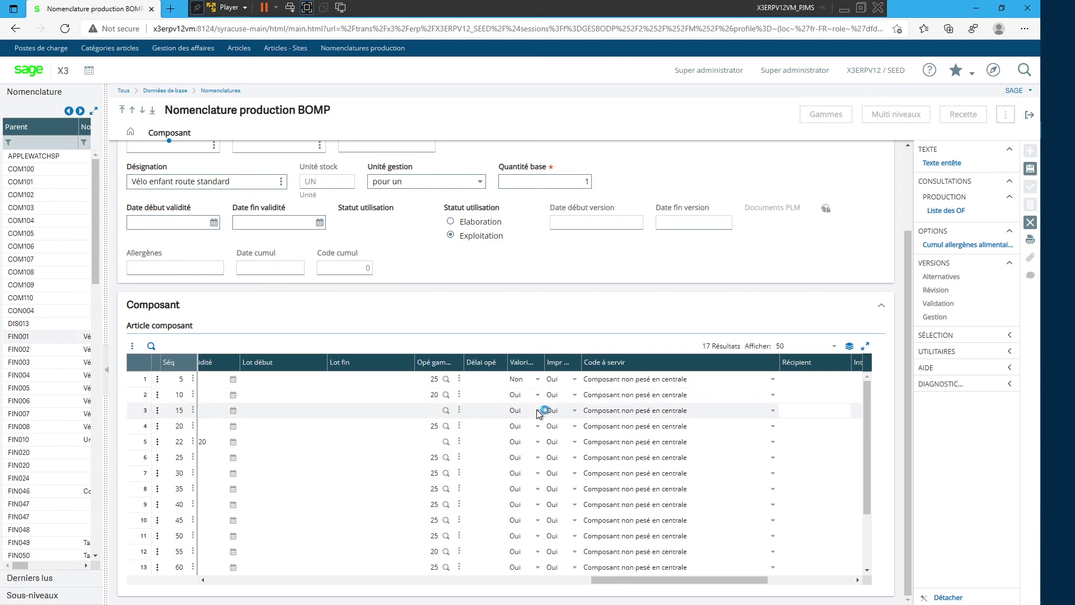